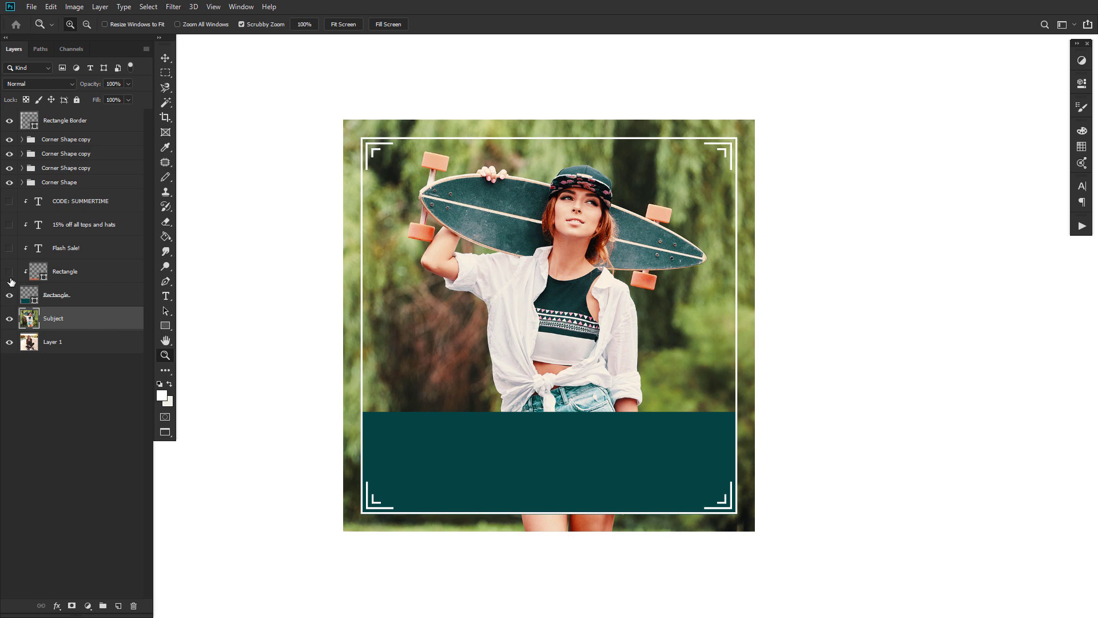
- Show the hidden Rectangle, Flash Sale!, 15% off all tops and hats, and CODE: SUMMERTIME layers
{"action": "left_click", "coordinate": [9, 273]}
{"action": "left_click", "coordinate": [9, 248]}
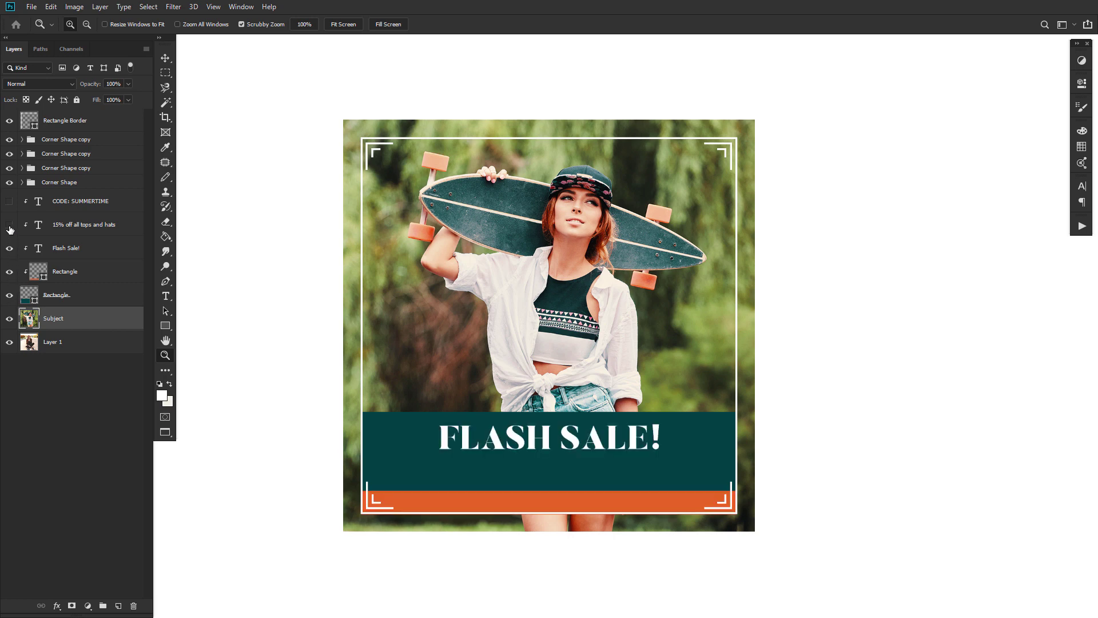
{"action": "left_click", "coordinate": [9, 225]}
{"action": "left_click", "coordinate": [10, 202]}
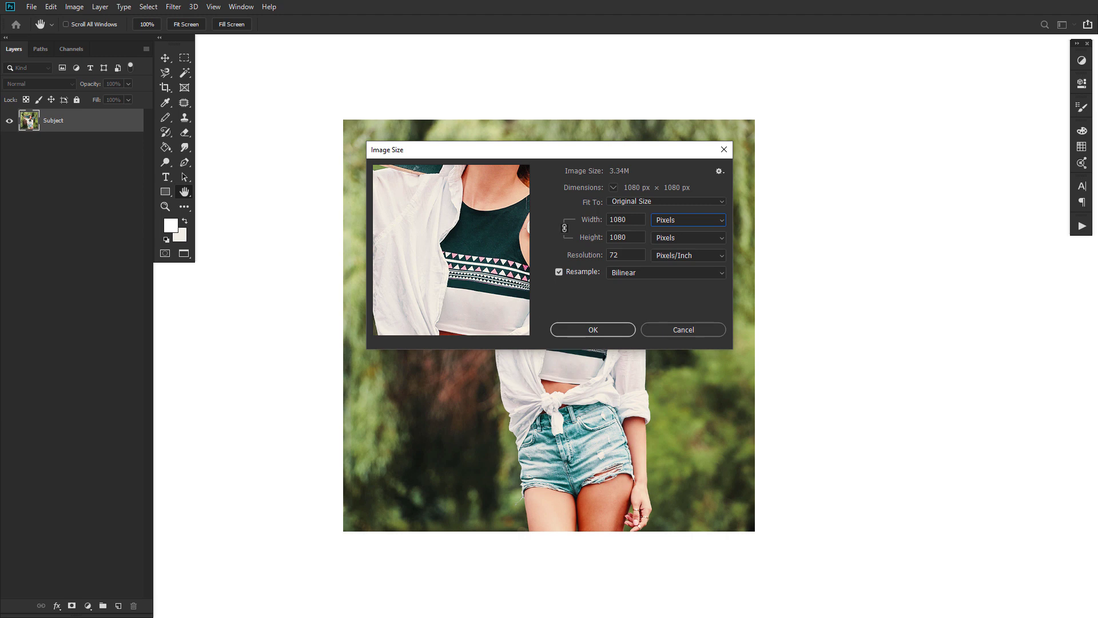
- Apply an image size of 1080 × 1080 pixels with a resolution of 72 pixels/inch
{"action": "left_click", "coordinate": [608, 153]}
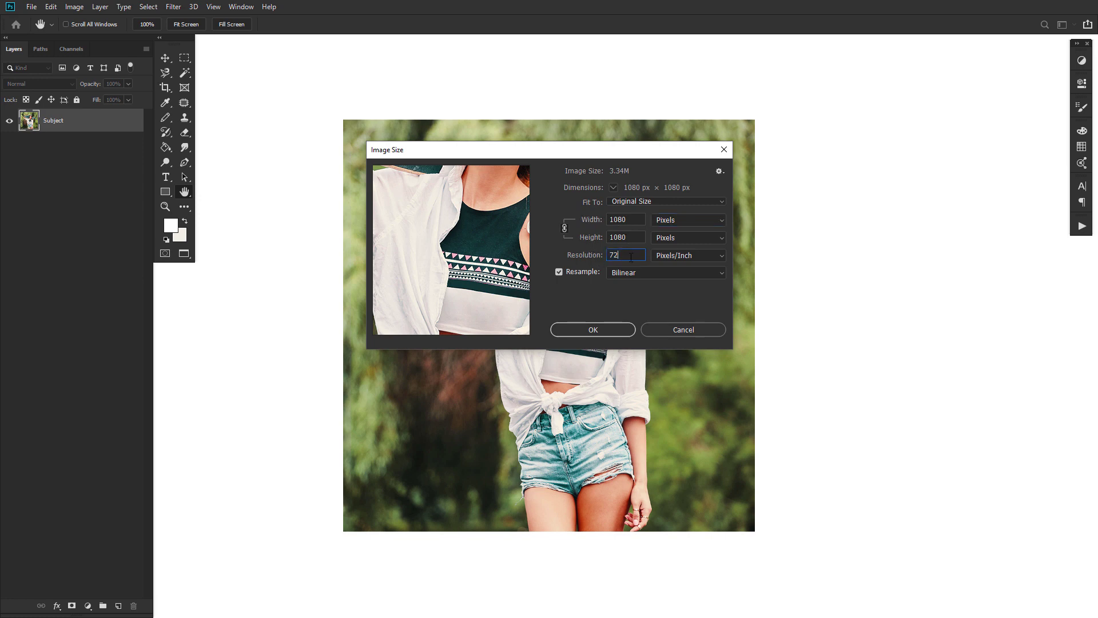
{"action": "left_click", "coordinate": [667, 257]}
{"action": "left_click", "coordinate": [669, 266]}
{"action": "left_click", "coordinate": [592, 328]}
- Crop the image to a 1:1 square ratio and shift the Subject photo slightly to the left
{"action": "key", "text": "z"}
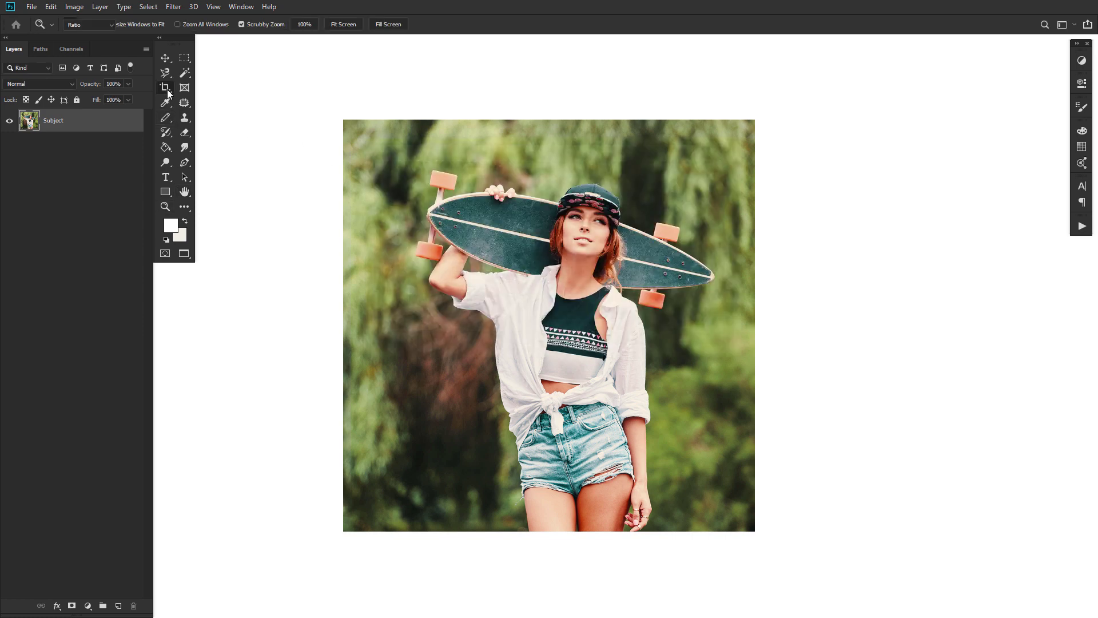
{"action": "left_click", "coordinate": [166, 87]}
{"action": "left_click", "coordinate": [105, 25]}
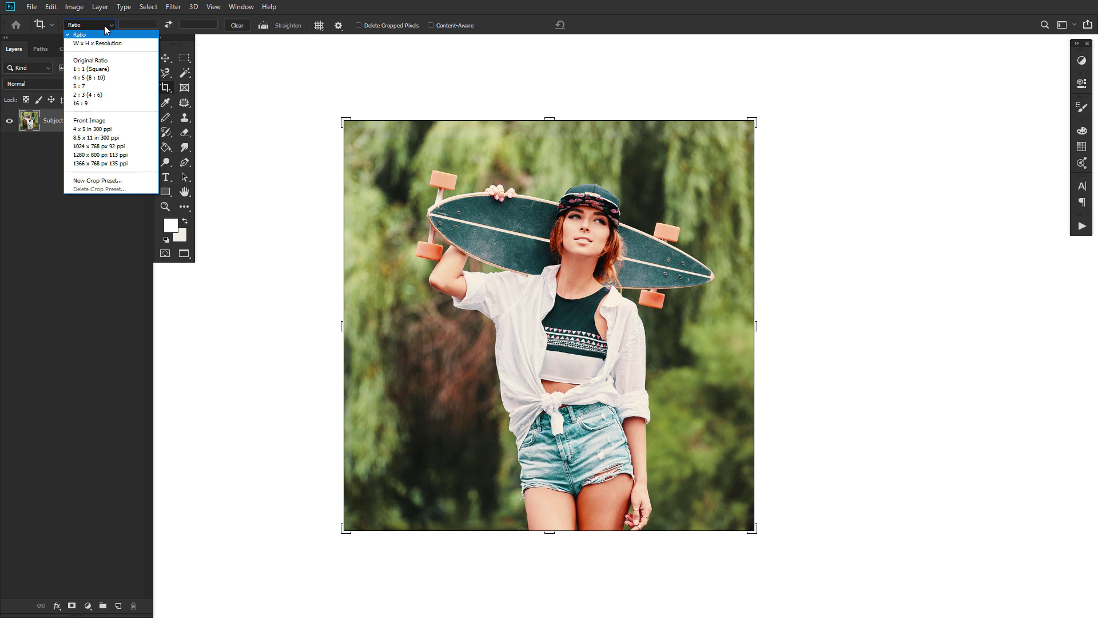
{"action": "left_click", "coordinate": [100, 72]}
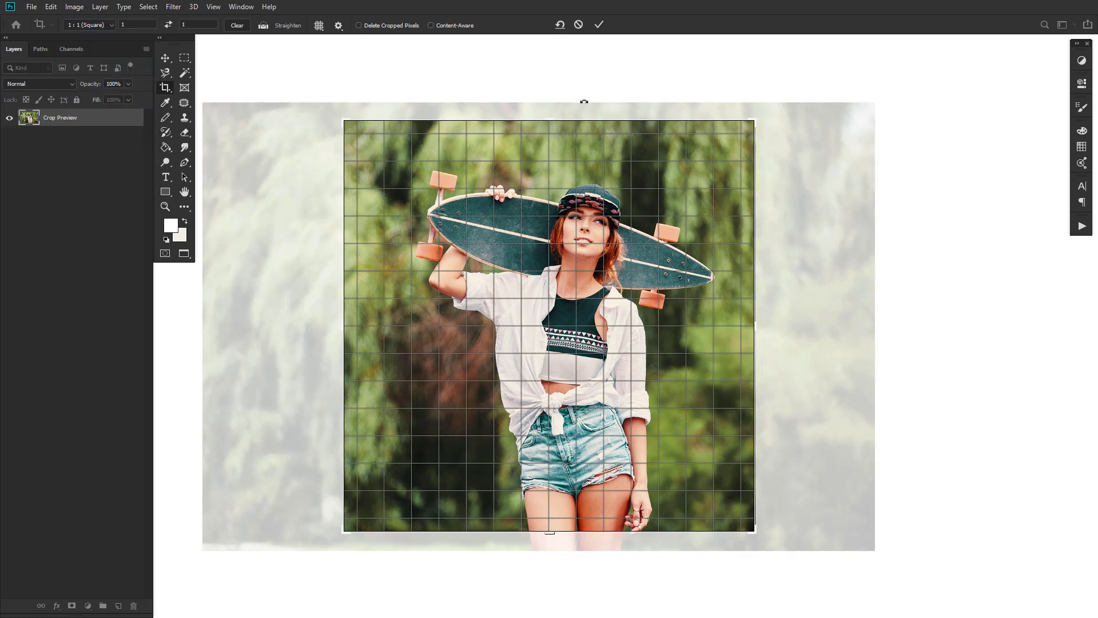
{"action": "left_click", "coordinate": [599, 26]}
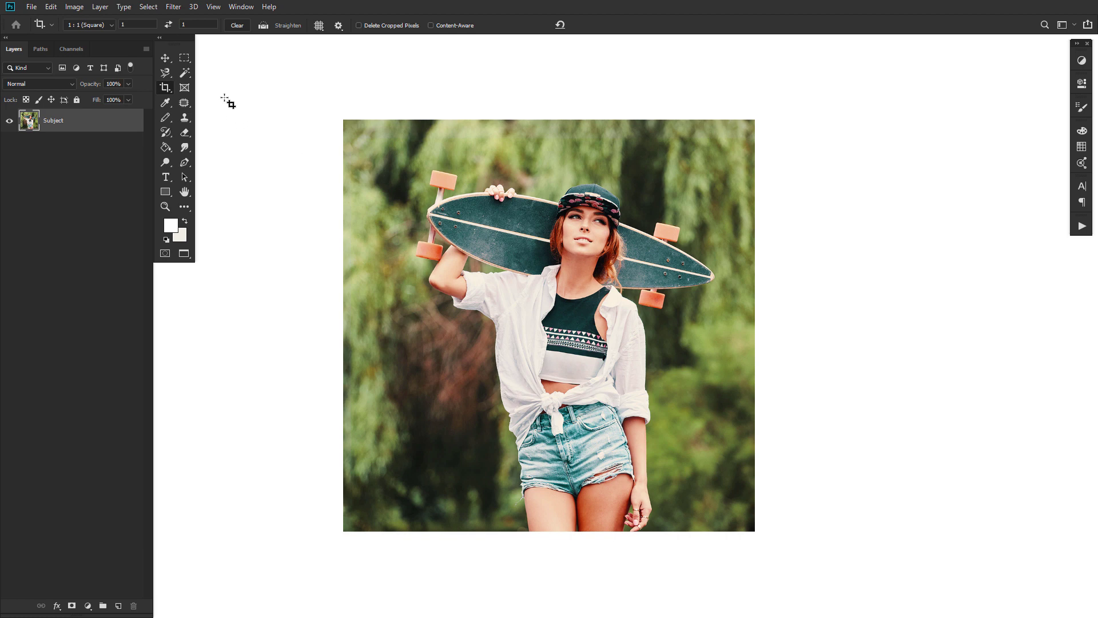
{"action": "key", "text": "v"}
{"action": "left_click_drag", "start_coordinate": [578, 241], "coordinate": [574, 239]}
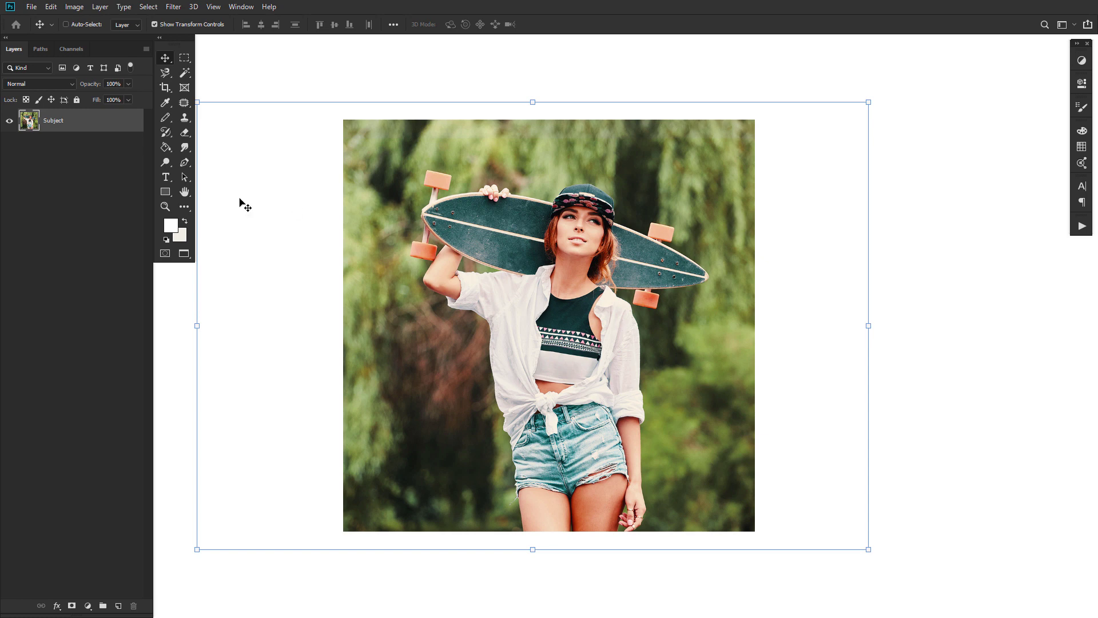
- Draw a large square border just inside the photo's edges with no fill and a white 5 px stroke
{"action": "left_click", "coordinate": [167, 192]}
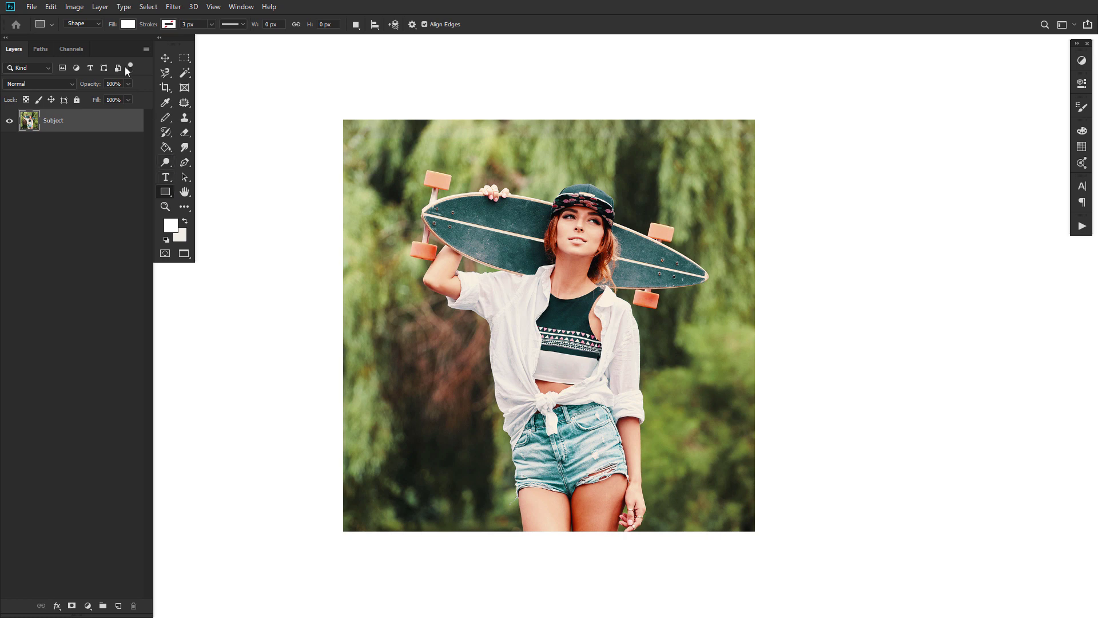
{"action": "left_click", "coordinate": [128, 25]}
{"action": "left_click", "coordinate": [170, 24]}
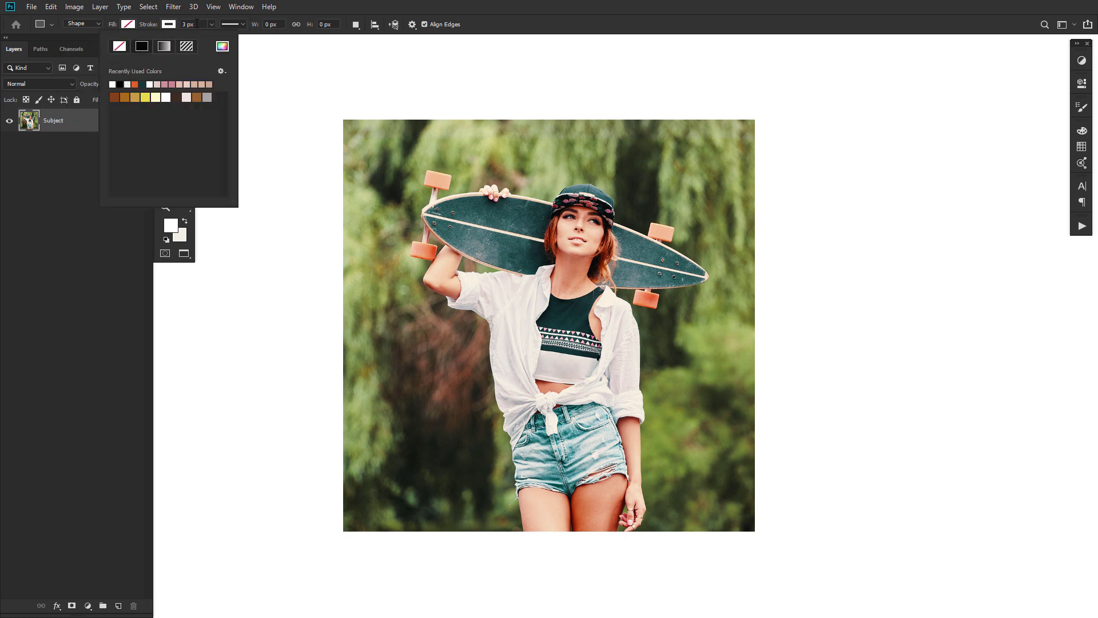
{"action": "left_click", "coordinate": [183, 25]}
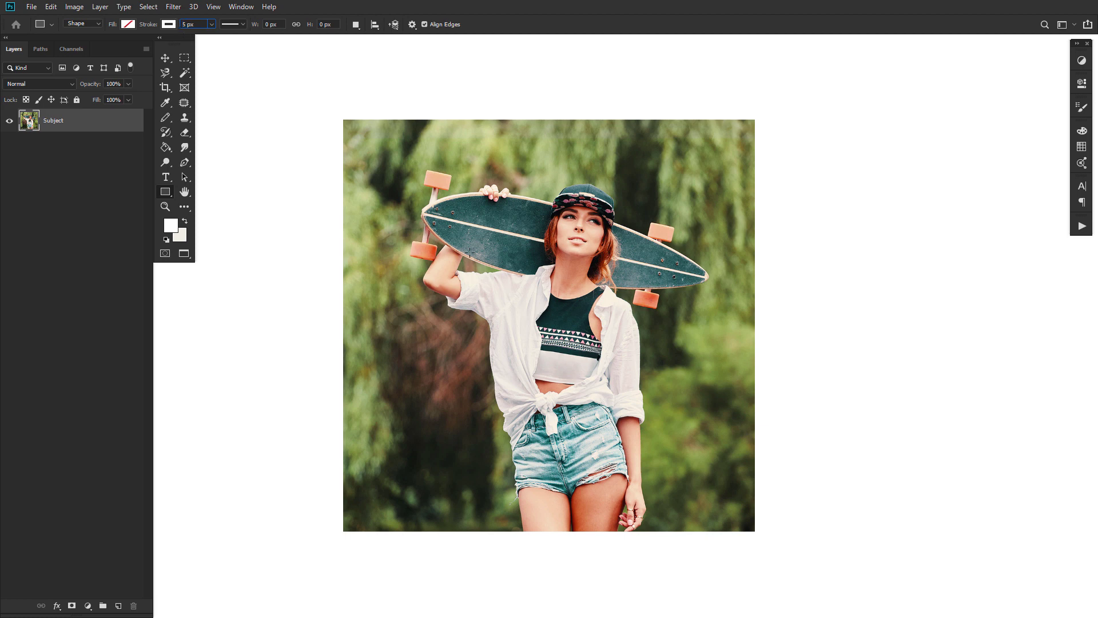
{"action": "mouse_move", "coordinate": [367, 142]}
{"action": "left_mouse_down"}
{"action": "mouse_move", "coordinate": [597, 346]}
{"action": "mouse_move", "coordinate": [752, 519]}
{"action": "left_mouse_up"}
{"action": "key", "text": "Return"}
- Move the square border so it is centered on the canvas
{"action": "left_click", "coordinate": [1081, 83]}
{"action": "left_click", "coordinate": [165, 73]}
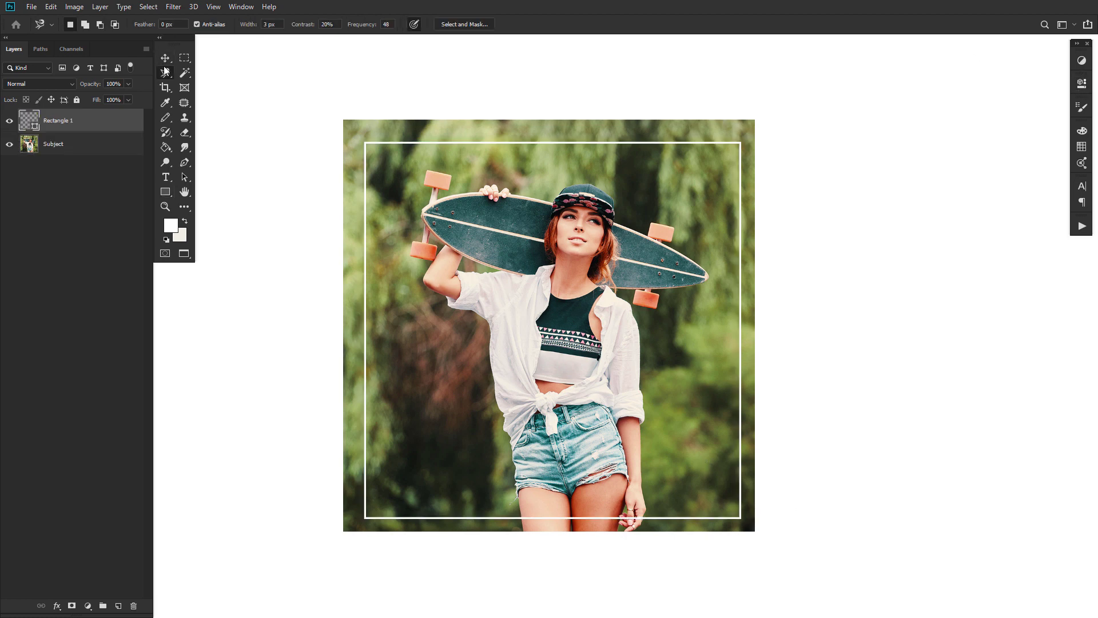
{"action": "left_click", "coordinate": [165, 58]}
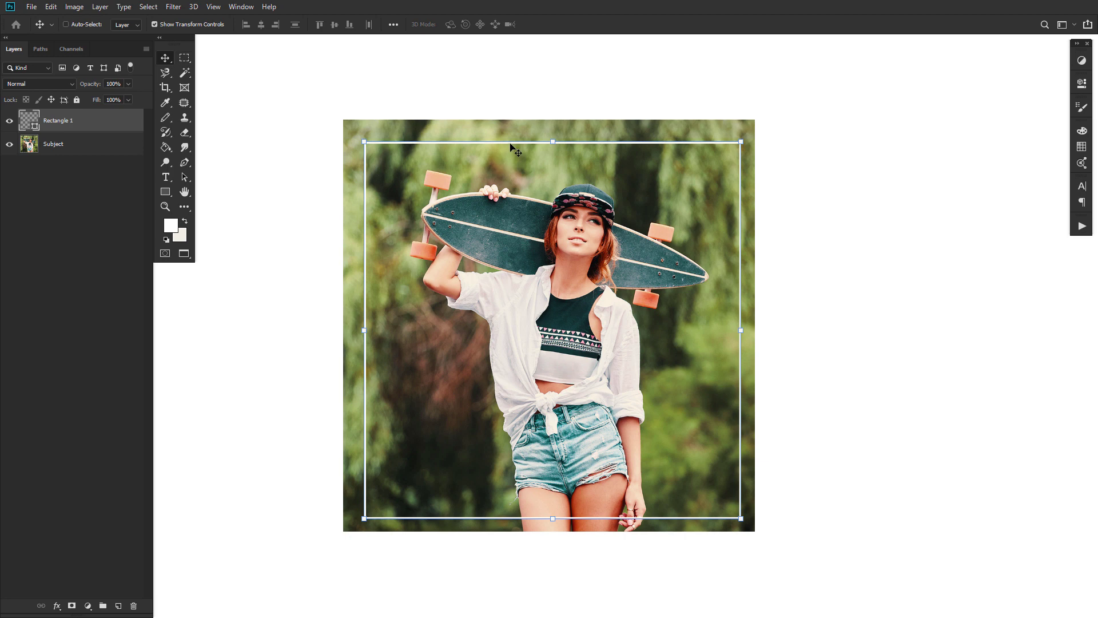
{"action": "left_click_drag", "start_coordinate": [505, 146], "coordinate": [506, 137]}
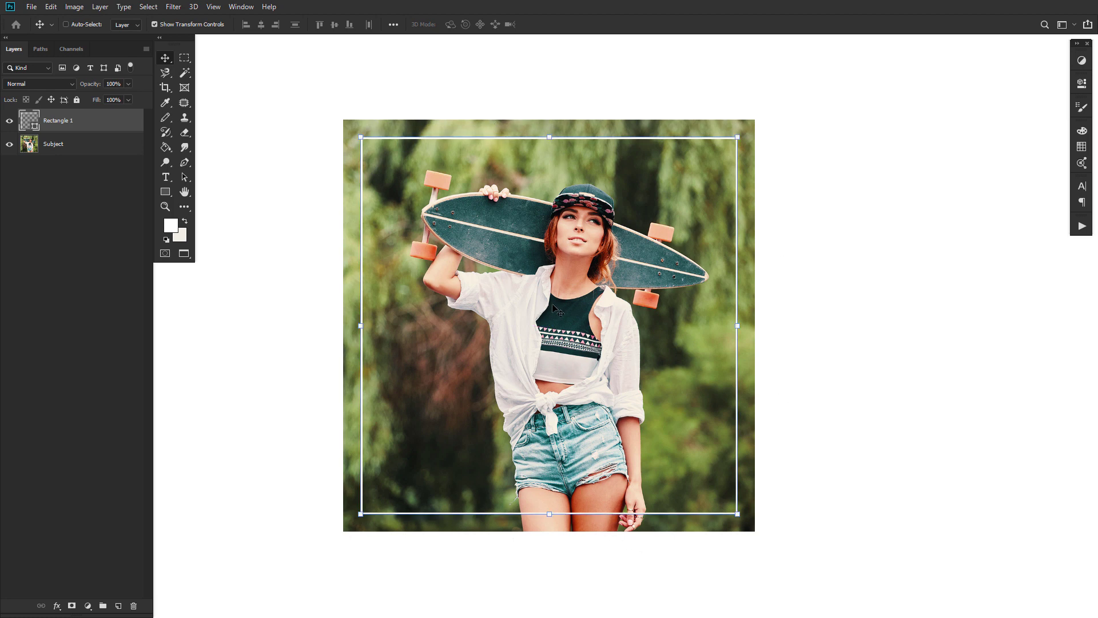
- On a new layer, draw a short horizontal line with white fill, no stroke and 5 px weight, left of the subject
{"action": "key", "text": "ctrl+shift+alt+n"}
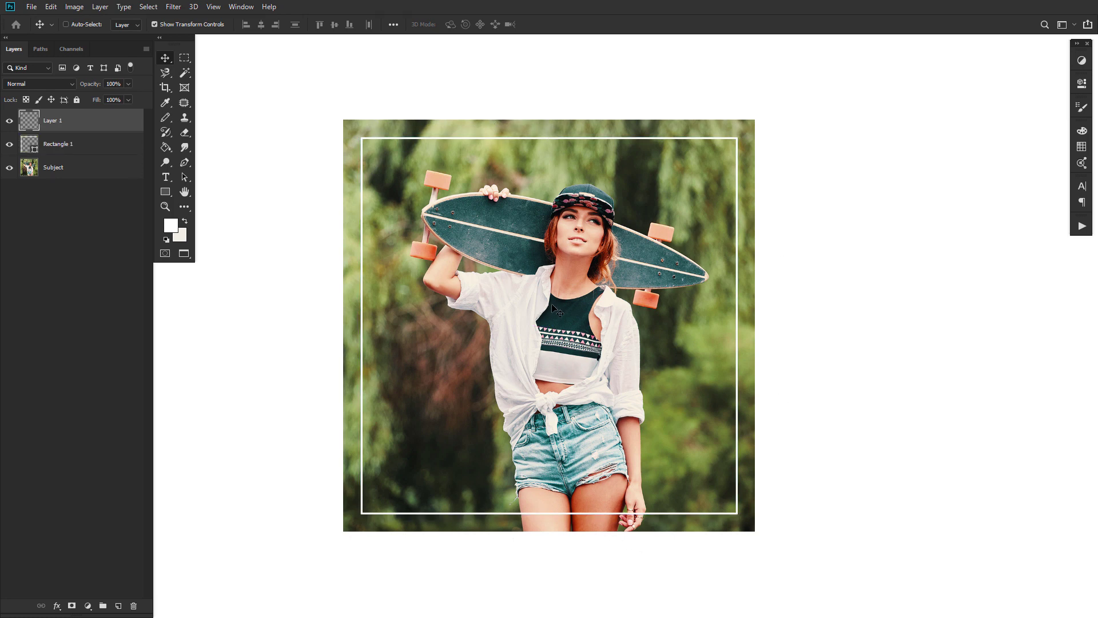
{"action": "left_click", "coordinate": [165, 191]}
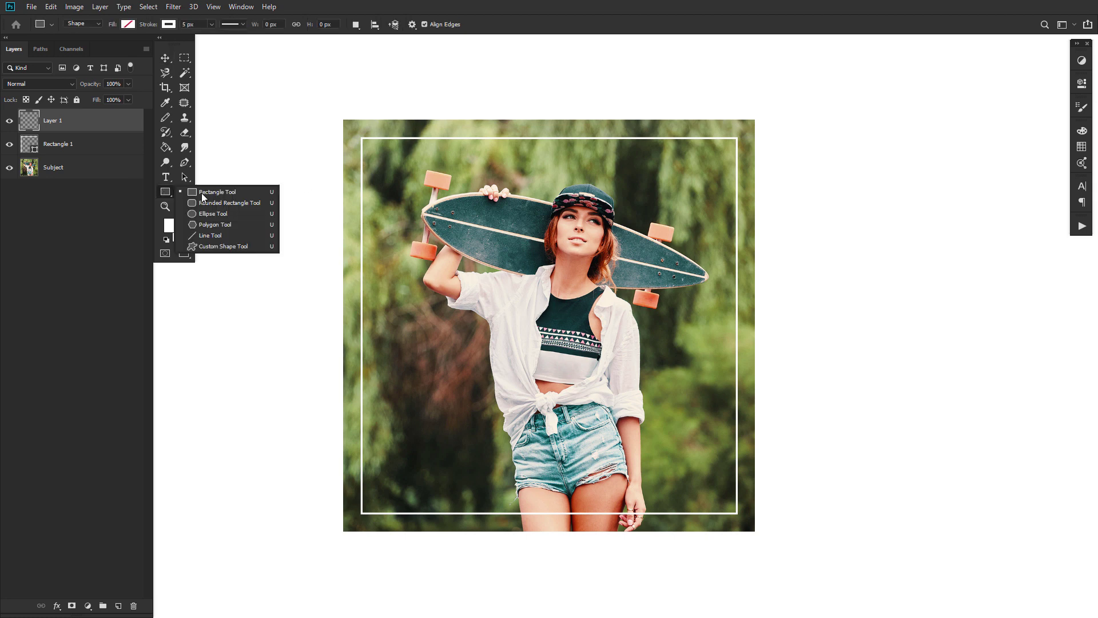
{"action": "left_click", "coordinate": [222, 233]}
{"action": "left_click", "coordinate": [128, 24]}
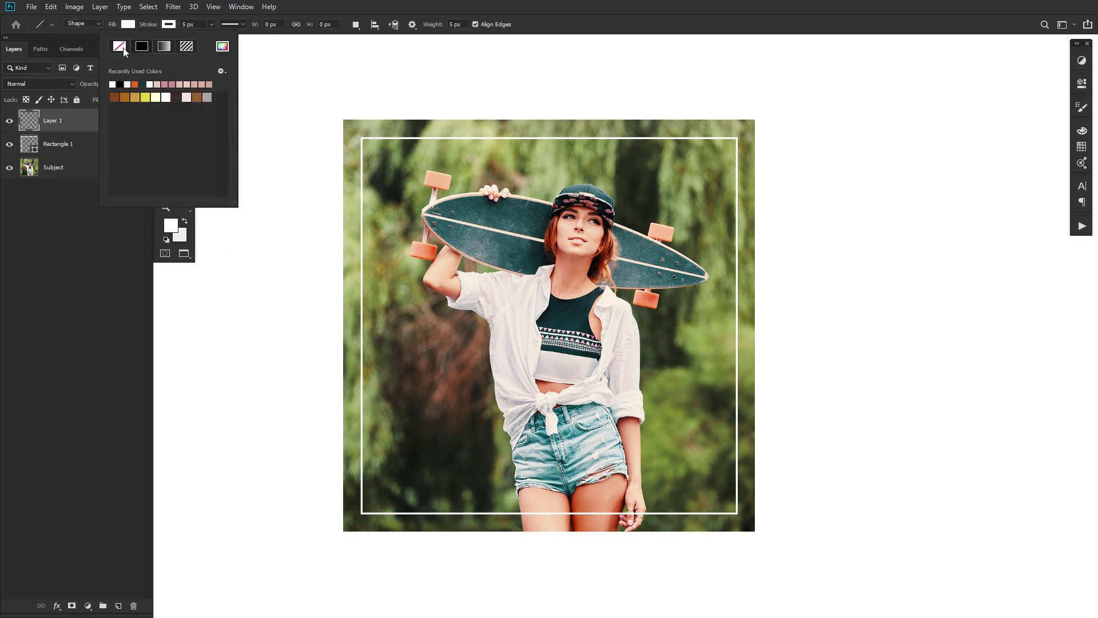
{"action": "left_click", "coordinate": [450, 25]}
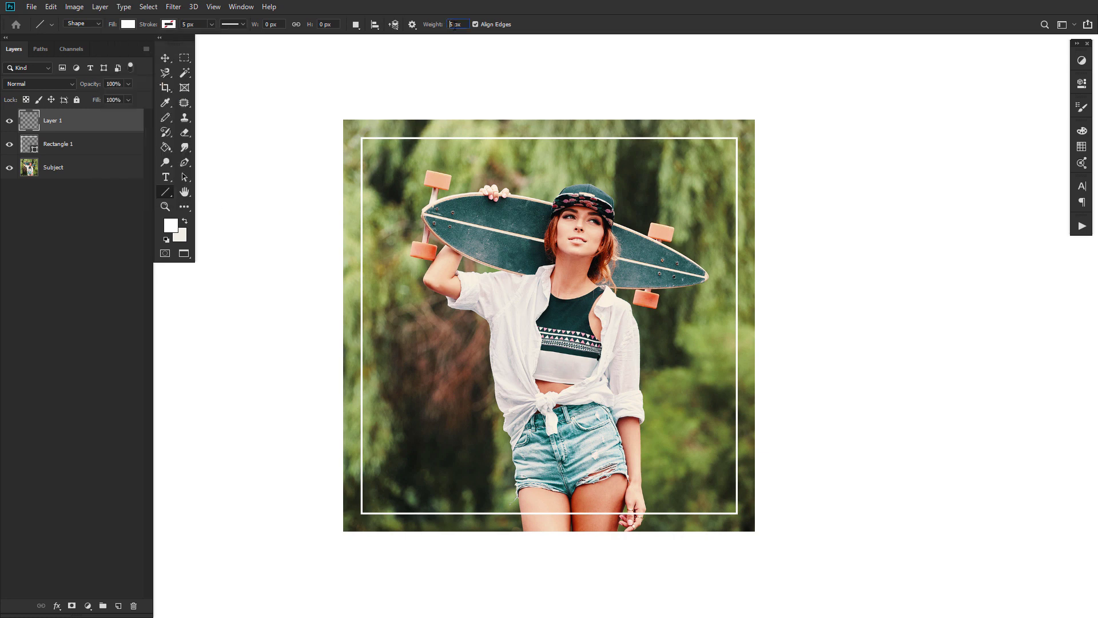
{"action": "left_click_drag", "start_coordinate": [404, 331], "coordinate": [369, 386]}
- Duplicate the short line, rotate the copy 90°, and align both lines into an L-shaped corner
{"action": "key", "text": "ctrl+j"}
{"action": "key", "text": "v"}
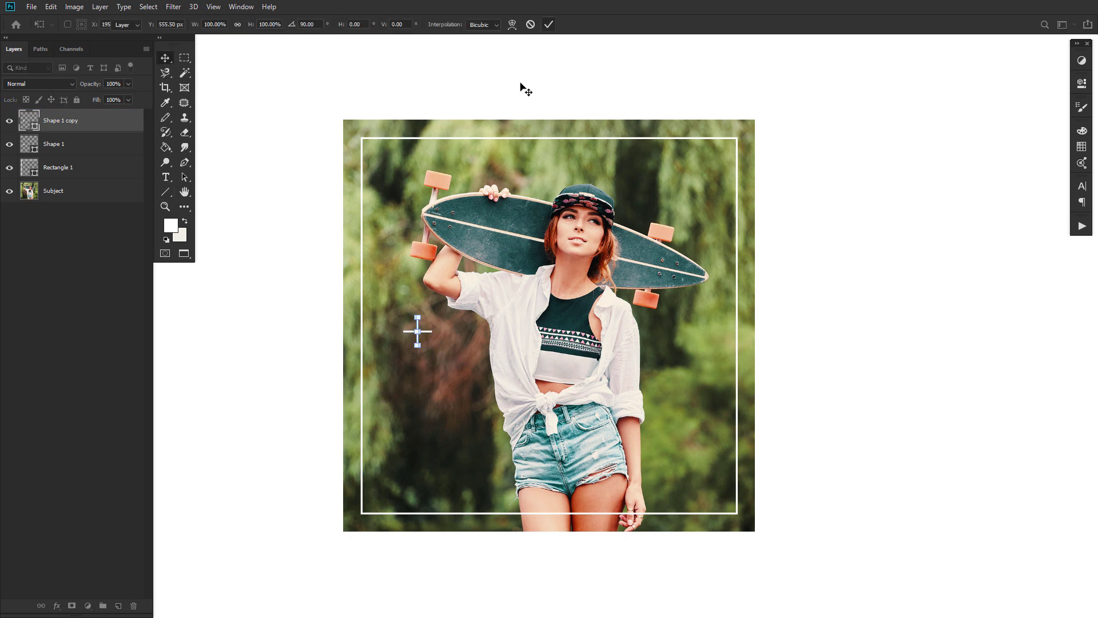
{"action": "key", "text": "Return"}
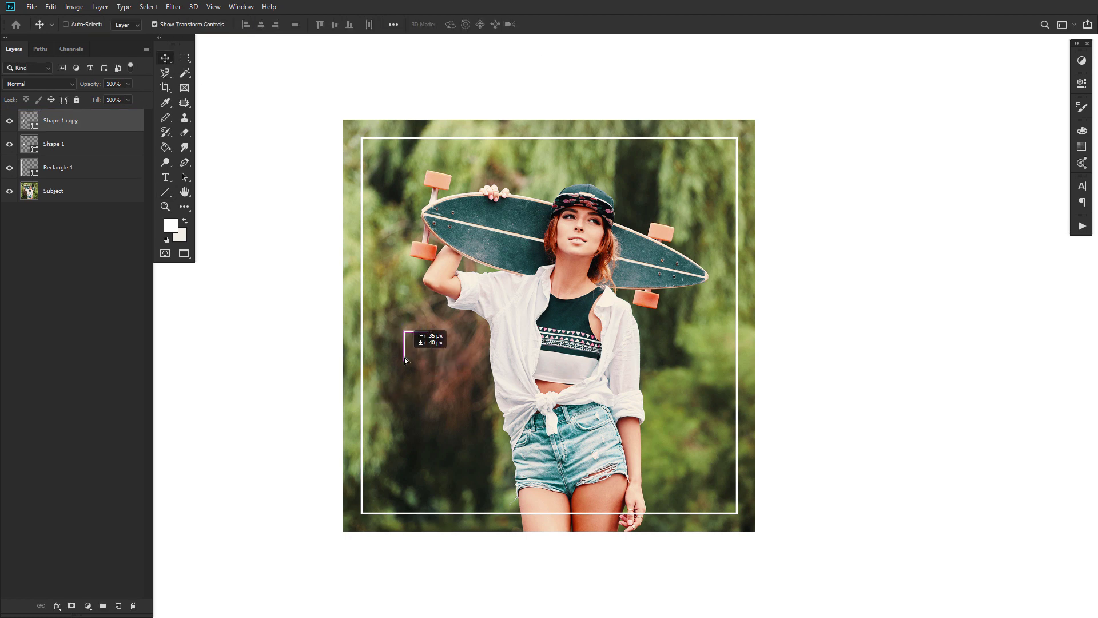
- Position the L-shaped corner just inside the border's top-left corner and group its two lines
{"action": "left_click", "coordinate": [131, 154], "text": "shift"}
{"action": "left_click_drag", "start_coordinate": [411, 340], "coordinate": [376, 155]}
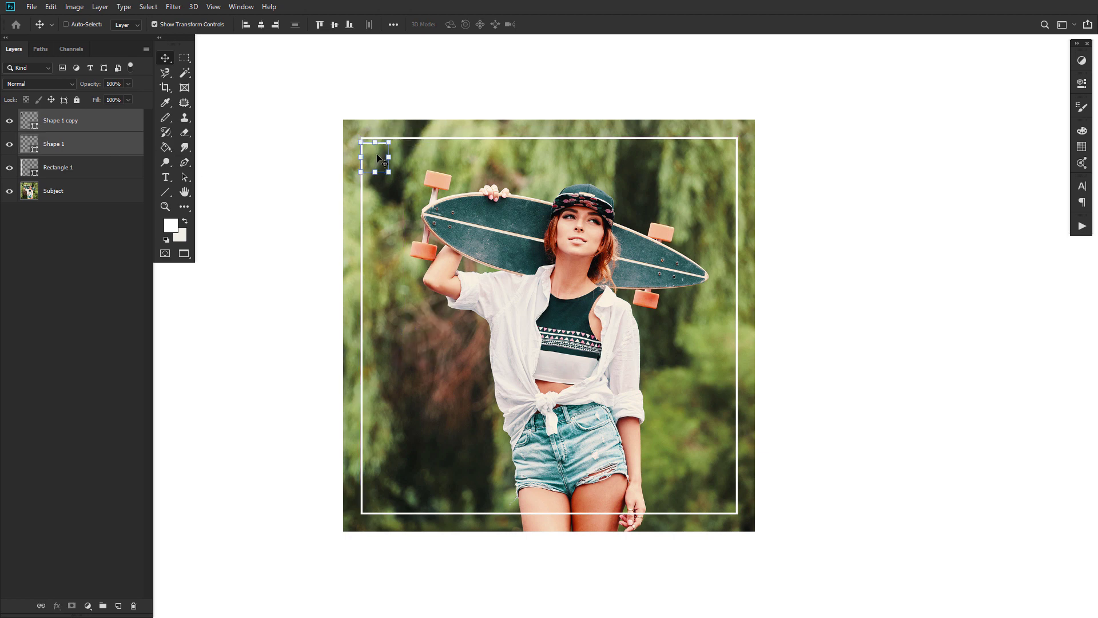
{"action": "key", "text": "Up"}
{"action": "key", "text": "Up"}
{"action": "key", "text": "Up"}
{"action": "key", "text": "Up"}
{"action": "key", "text": "Up"}
{"action": "key", "text": "Up"}
{"action": "key", "text": "Up"}
{"action": "key", "text": "Up"}
{"action": "key", "text": "Right"}
{"action": "key", "text": "Right"}
{"action": "key", "text": "Right"}
{"action": "key", "text": "Right"}
{"action": "key", "text": "Down"}
{"action": "key", "text": "Down"}
{"action": "key", "text": "Right"}
{"action": "key", "text": "Right"}
{"action": "key", "text": "Right"}
{"action": "key", "text": "Right"}
{"action": "key", "text": "Right"}
{"action": "key", "text": "Right"}
{"action": "key", "text": "Right"}
{"action": "key", "text": "Right"}
{"action": "key", "text": "Down"}
{"action": "key", "text": "Down"}
{"action": "key", "text": "Down"}
{"action": "key", "text": "Down"}
{"action": "key", "text": "Down"}
{"action": "key", "text": "Down"}
{"action": "key", "text": "Down"}
{"action": "key", "text": "ctrl+g"}
{"action": "left_click", "coordinate": [154, 24]}
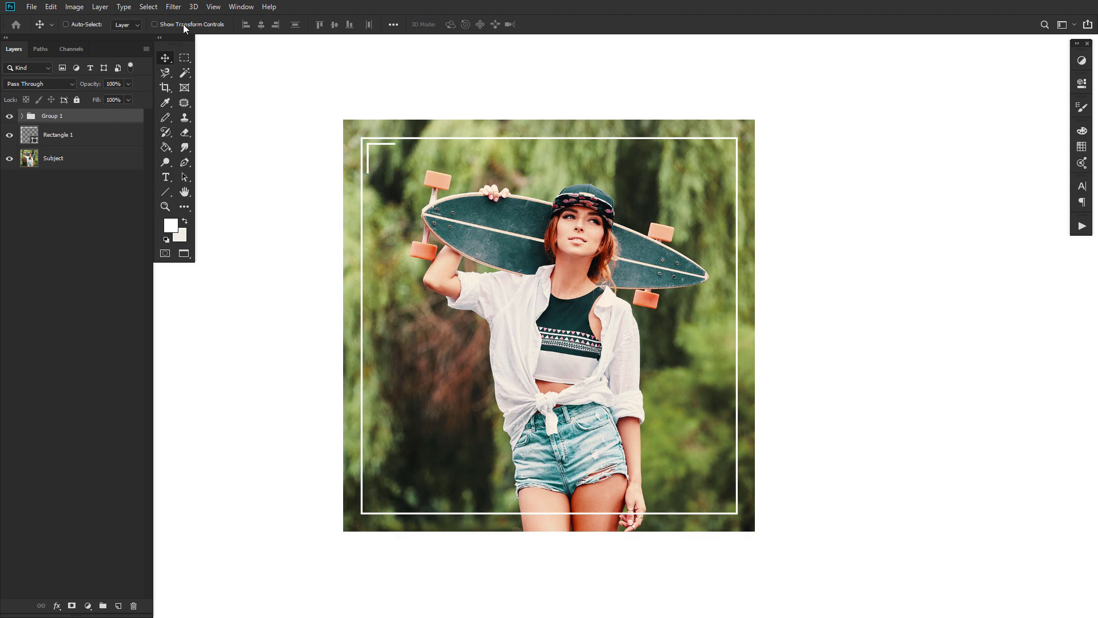
- Duplicate the corner group and offset the copy slightly down and to the right of the original
{"action": "left_click", "coordinate": [165, 207]}
{"action": "left_click", "coordinate": [385, 155]}
{"action": "key", "text": "ctrl+j"}
{"action": "key", "text": "v"}
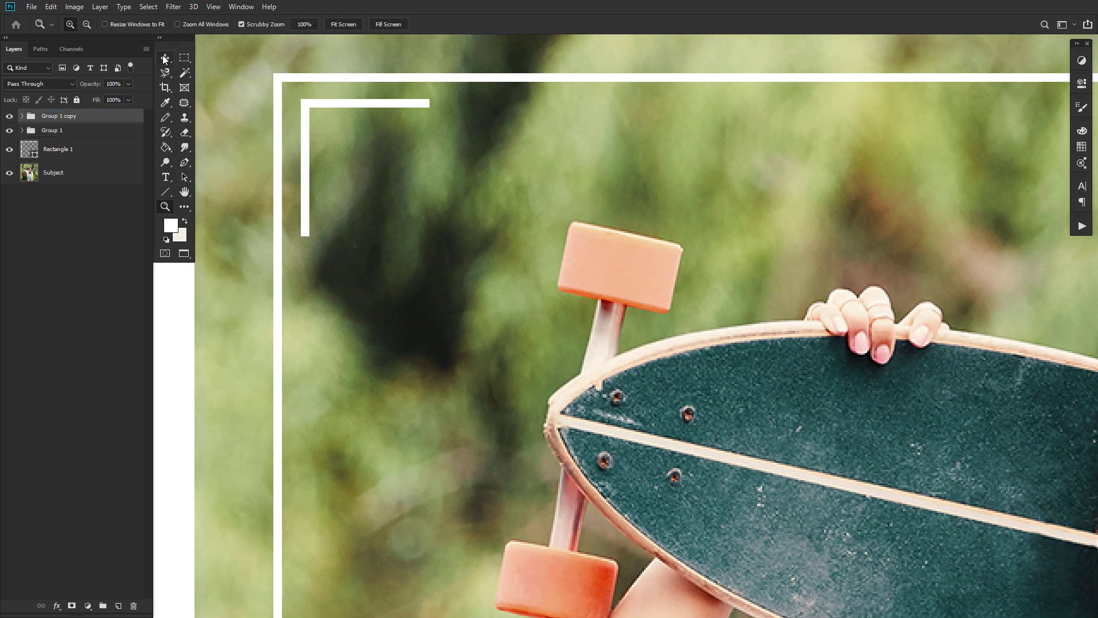
{"action": "left_click_drag", "start_coordinate": [346, 108], "coordinate": [356, 118]}
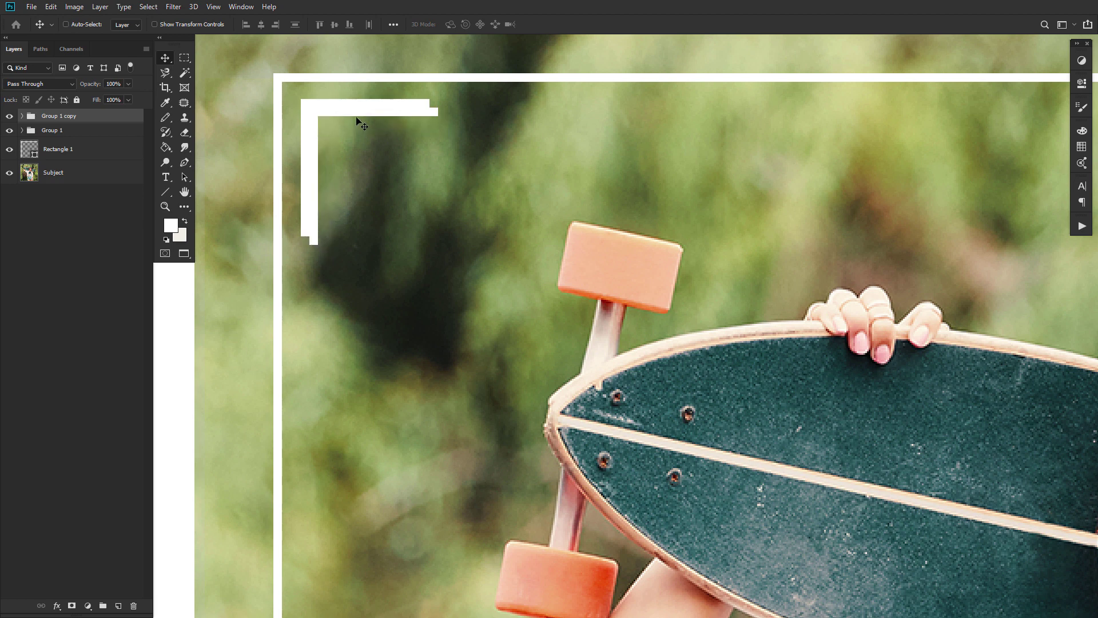
- Shorten the horizontal line in the copied corner group to 33.33% width, keeping its left end fixed
{"action": "left_click", "coordinate": [23, 116]}
{"action": "left_click", "coordinate": [95, 159]}
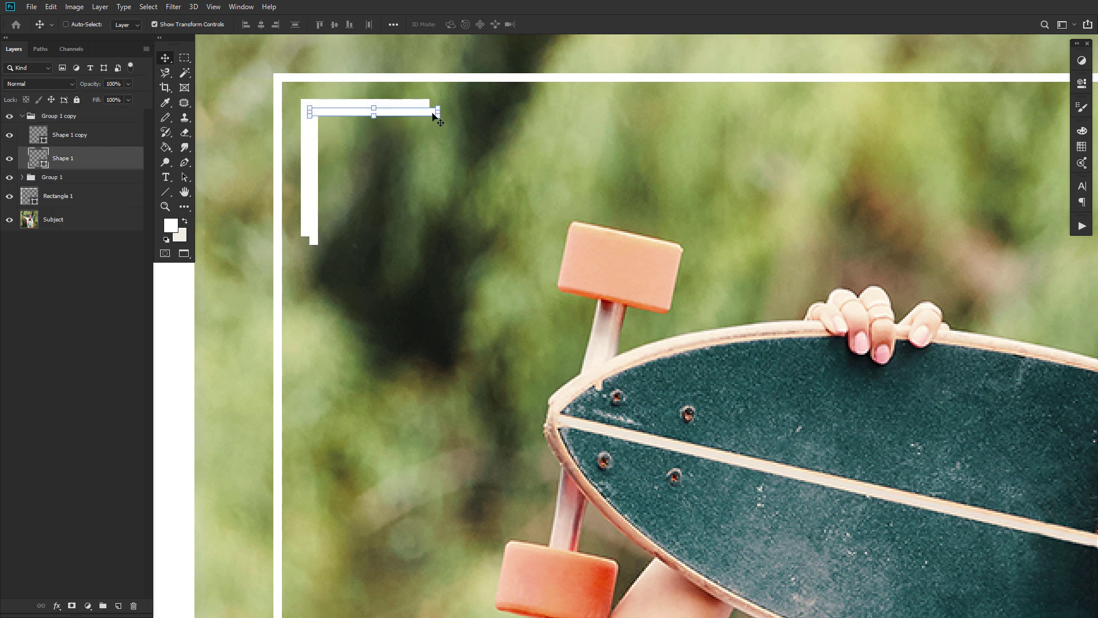
{"action": "key", "text": "ctrl+t"}
{"action": "left_click_drag", "start_coordinate": [435, 111], "coordinate": [354, 117]}
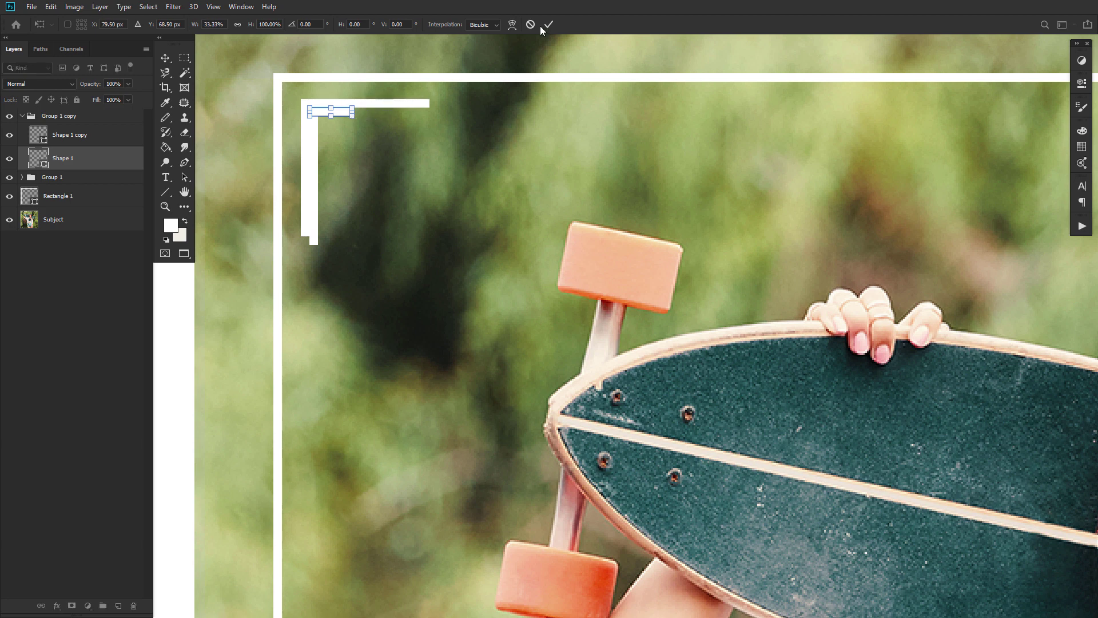
{"action": "left_click", "coordinate": [548, 24]}
- Shorten the vertical line in the copied corner group from its lower end to suit the shortened horizontal line
{"action": "left_click", "coordinate": [69, 135]}
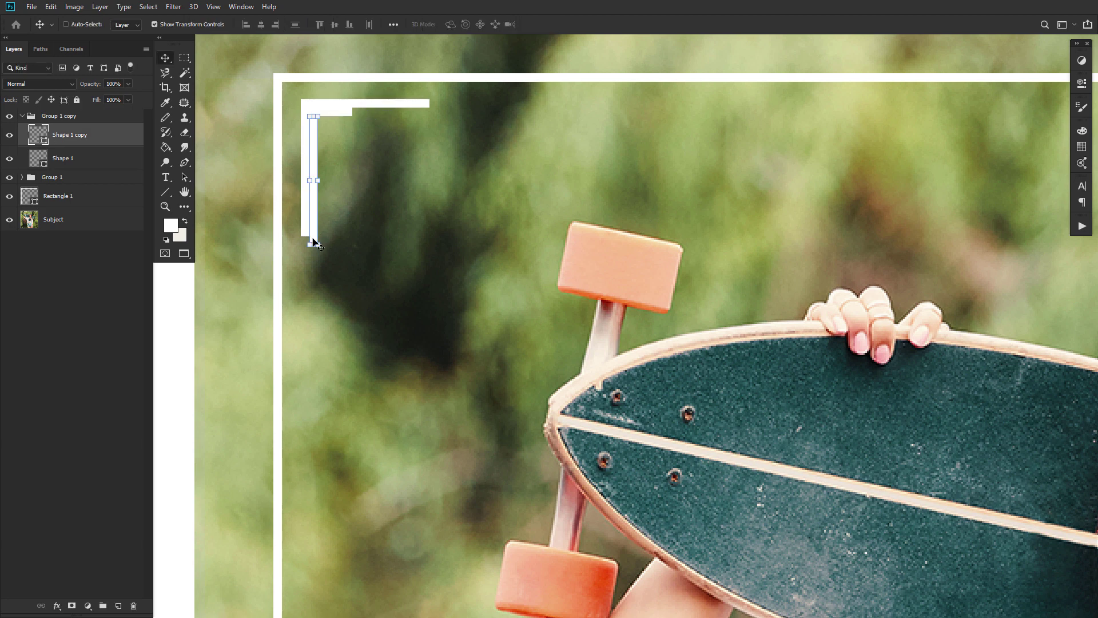
{"action": "key", "text": "ctrl+t"}
{"action": "left_click_drag", "start_coordinate": [313, 243], "coordinate": [327, 141]}
{"action": "left_click", "coordinate": [548, 24]}
- Move both shortened lines right and down so the small corner sits evenly inside the larger one
{"action": "left_click", "coordinate": [109, 159], "text": "shift"}
{"action": "key", "text": "shift+Right"}
{"action": "key", "text": "shift+Right"}
{"action": "key", "text": "shift+Right"}
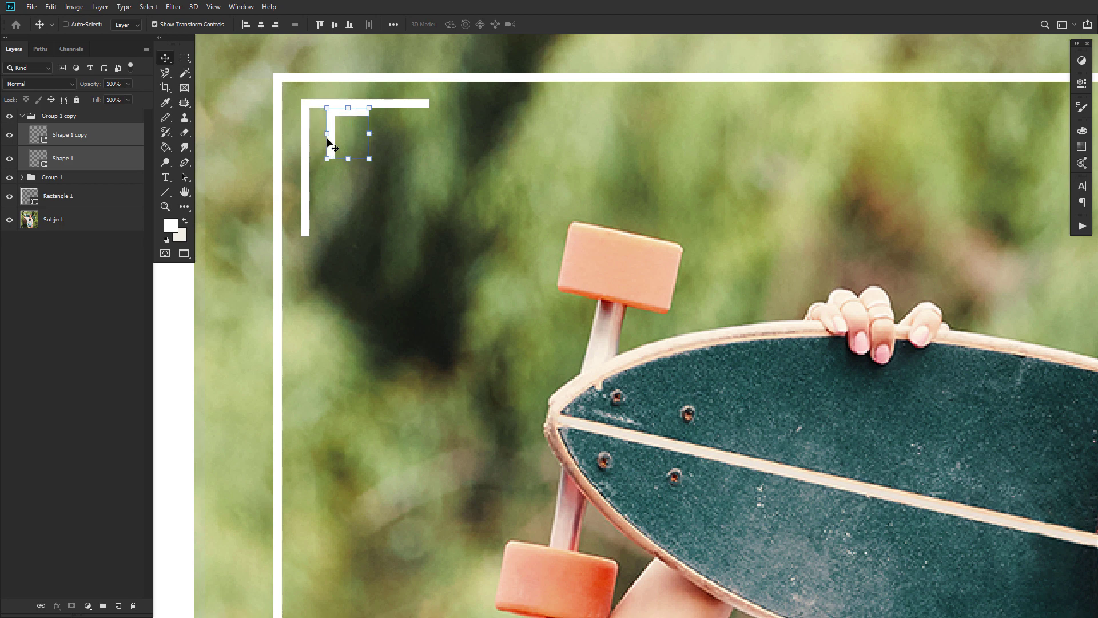
{"action": "key", "text": "shift+Down"}
{"action": "key", "text": "shift+Down"}
{"action": "key", "text": "shift+Down"}
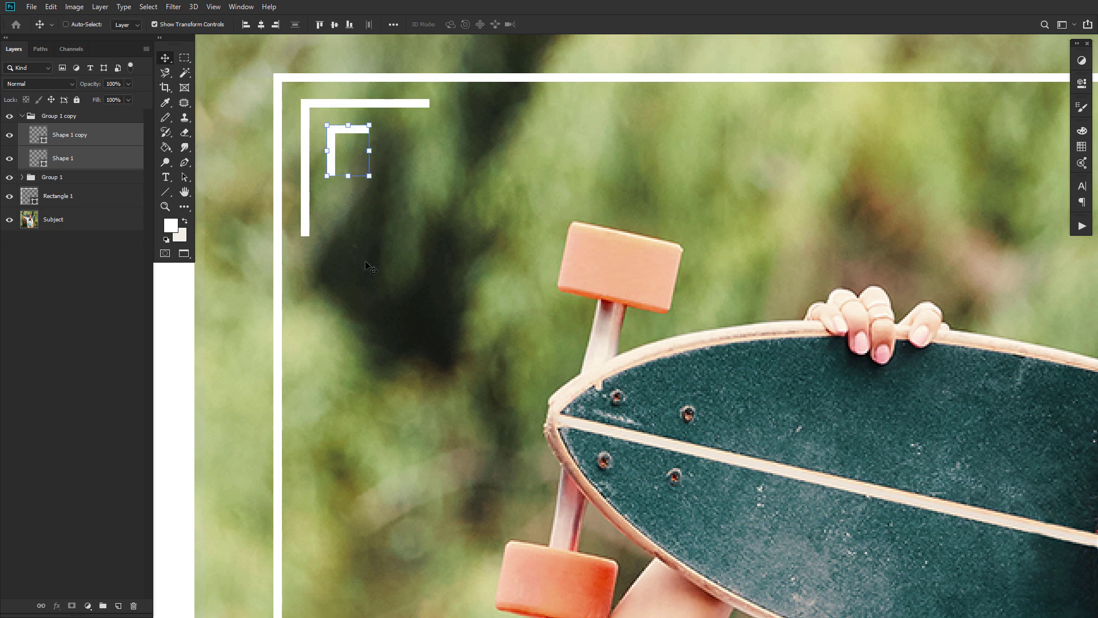
- Collapse the small corner's group and combine it with the large corner's group into one new group
{"action": "double_click", "coordinate": [165, 207]}
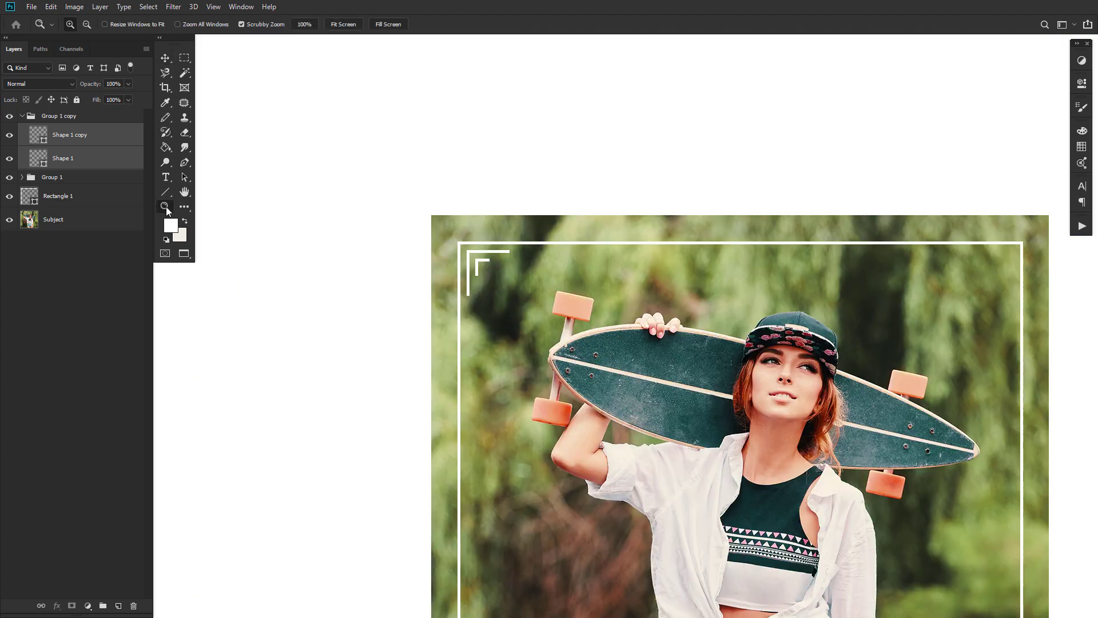
{"action": "left_click_drag", "start_coordinate": [749, 406], "coordinate": [545, 236]}
{"action": "scroll", "coordinate": [544, 235], "scroll_direction": "down", "scroll_amount": 1}
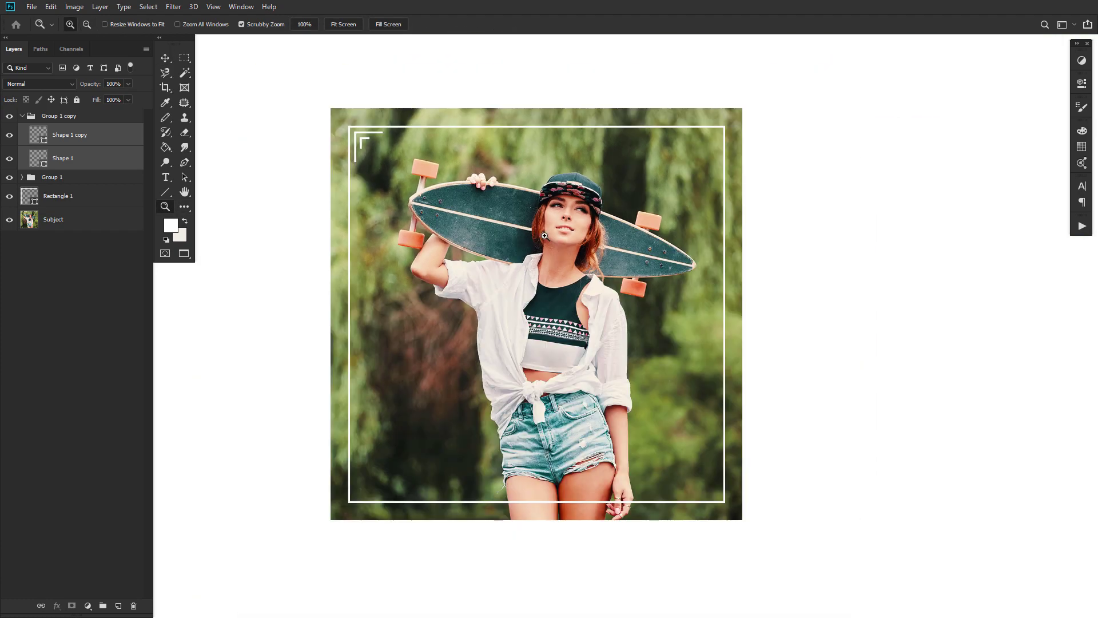
{"action": "left_click", "coordinate": [21, 116]}
{"action": "left_click", "coordinate": [86, 115]}
{"action": "left_click", "coordinate": [84, 134], "text": "shift"}
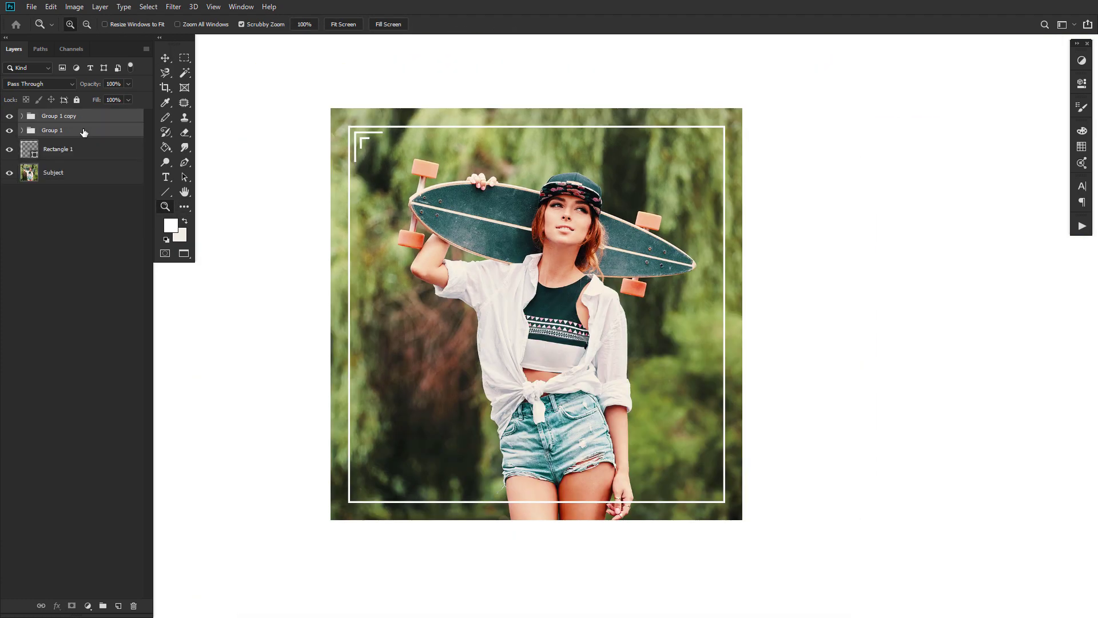
{"action": "key", "text": "ctrl+g"}
- Duplicate the combined corner group, flip the copy vertically, and place it inside the border's bottom-left corner
{"action": "key", "text": "ctrl+j"}
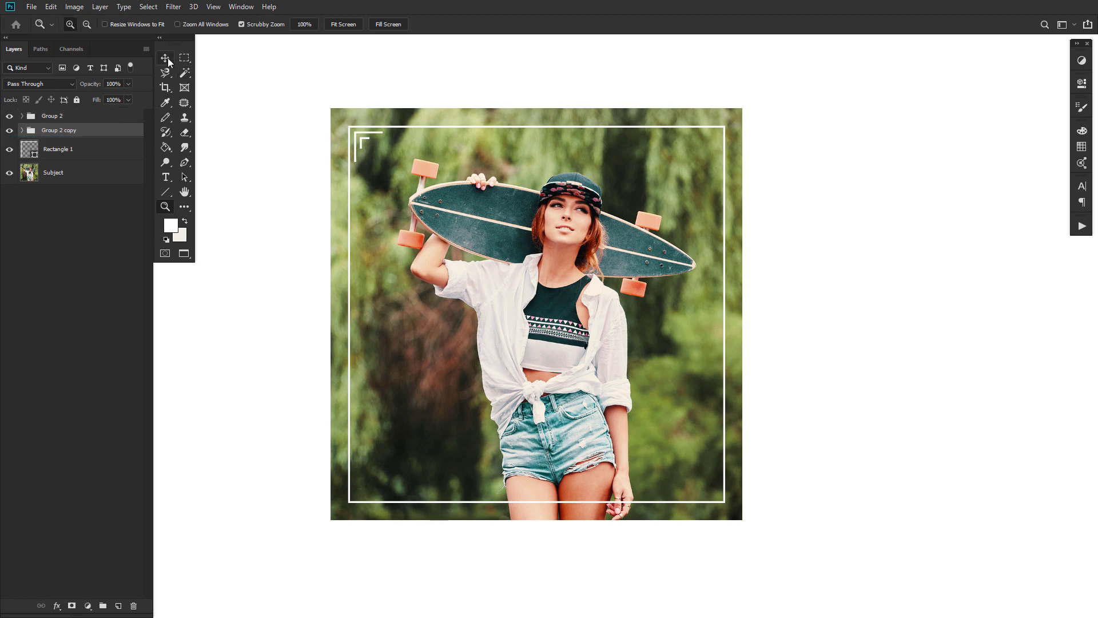
{"action": "key", "text": "v"}
{"action": "left_click_drag", "start_coordinate": [366, 147], "coordinate": [715, 466]}
{"action": "right_click", "coordinate": [393, 465]}
{"action": "left_click", "coordinate": [452, 455]}
{"action": "key", "text": "Return"}
{"action": "key", "text": "shift+Right"}
{"action": "key", "text": "shift+Up"}
- Flip another copy of the bottom-left corner group horizontally and place it inside the border's bottom-right corner
{"action": "right_click", "coordinate": [569, 387]}
{"action": "left_click", "coordinate": [598, 529]}
{"action": "key", "text": "Return"}
{"action": "key", "text": "shift+Left"}
{"action": "key", "text": "Left"}
{"action": "key", "text": "Left"}
{"action": "key", "text": "Left"}
{"action": "key", "text": "Left"}
{"action": "key", "text": "shift+Up"}
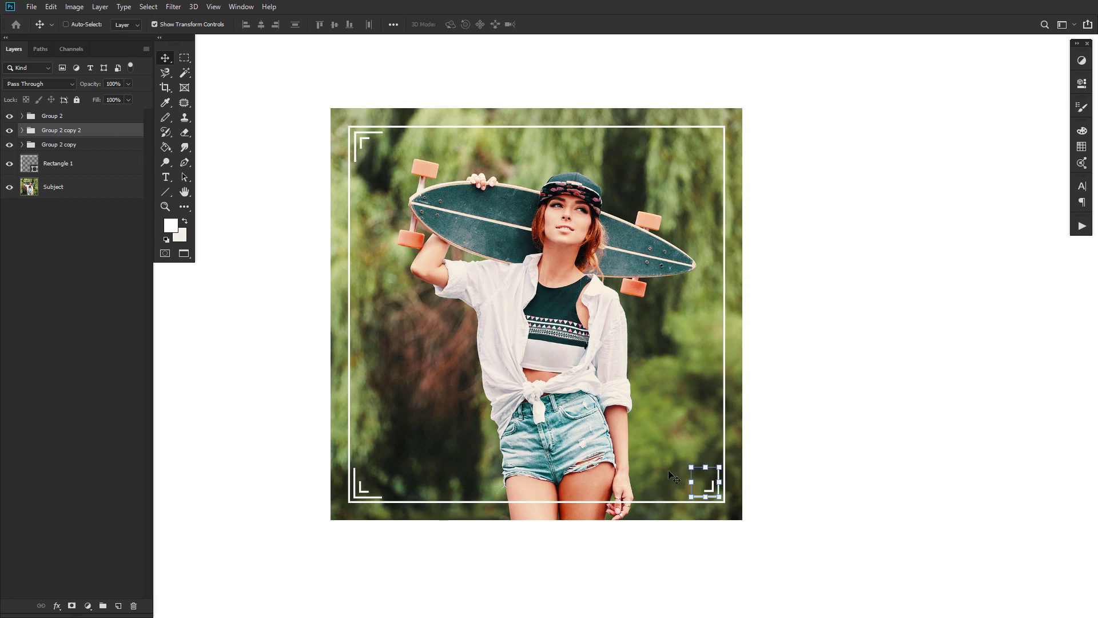
- Duplicate the bottom-right corner group into the border's top-right corner and flip the copy vertically
{"action": "left_click_drag", "start_coordinate": [727, 487], "coordinate": [704, 139], "text": "alt"}
{"action": "right_click", "coordinate": [649, 276]}
{"action": "left_click", "coordinate": [684, 428]}
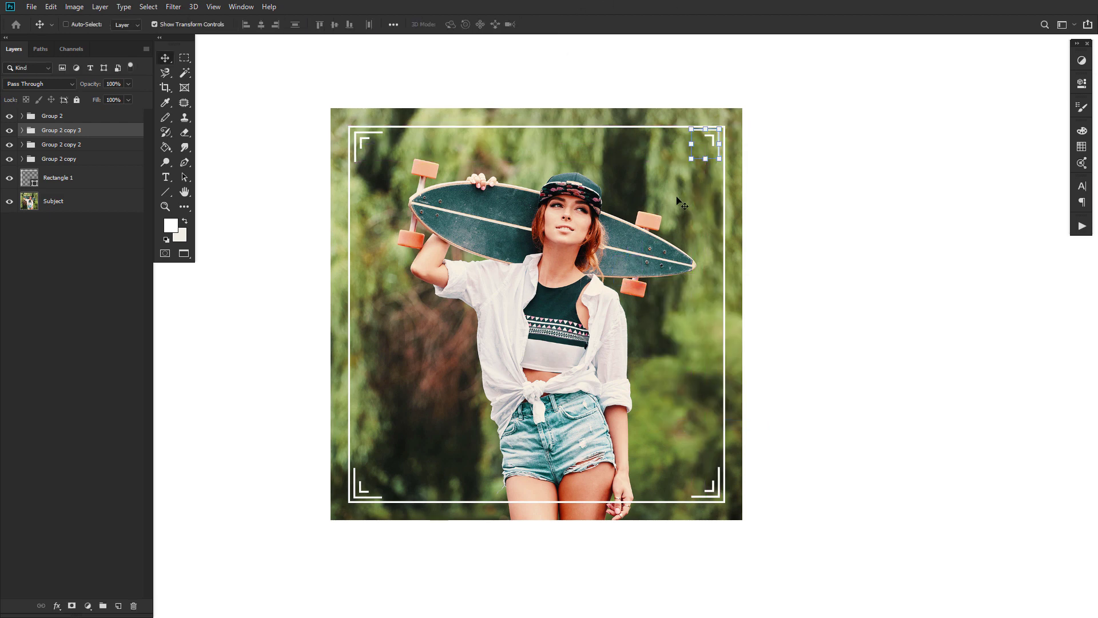
- Nudge the top-right corner group down until it is level with the top-left corner decoration
{"action": "key", "text": "Down"}
{"action": "key", "text": "Down"}
{"action": "key", "text": "Down"}
{"action": "key", "text": "Down"}
{"action": "key", "text": "Down"}
{"action": "key", "text": "Down"}
{"action": "key", "text": "Down"}
{"action": "left_click", "coordinate": [91, 118]}
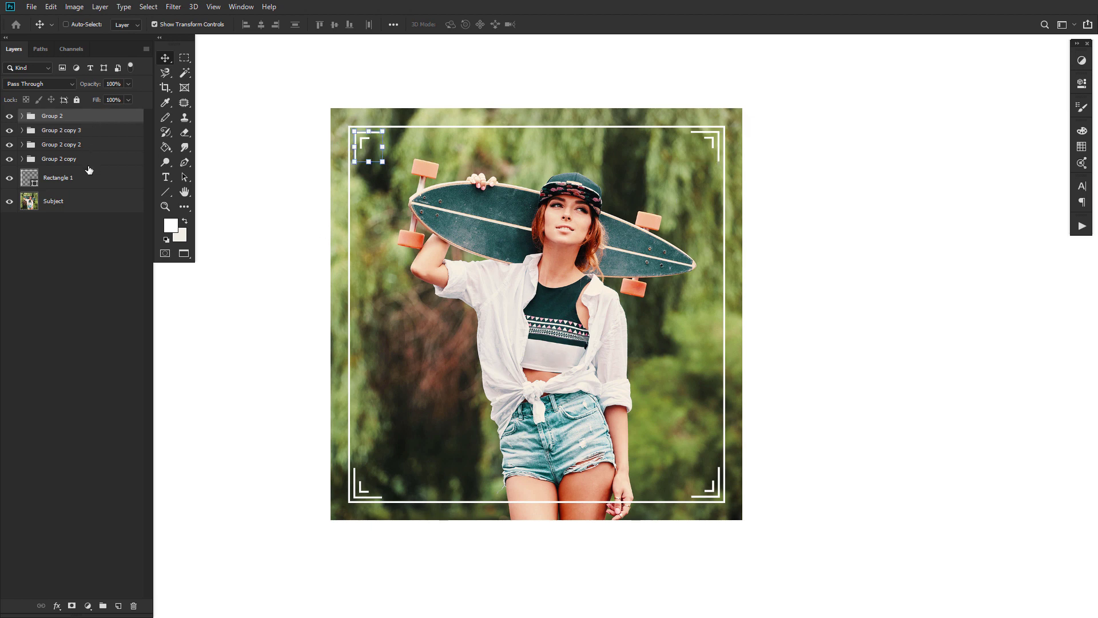
- Add a new empty layer directly above the Subject photo layer
{"action": "left_click", "coordinate": [90, 162]}
{"action": "left_click", "coordinate": [92, 179]}
{"action": "left_click", "coordinate": [102, 206]}
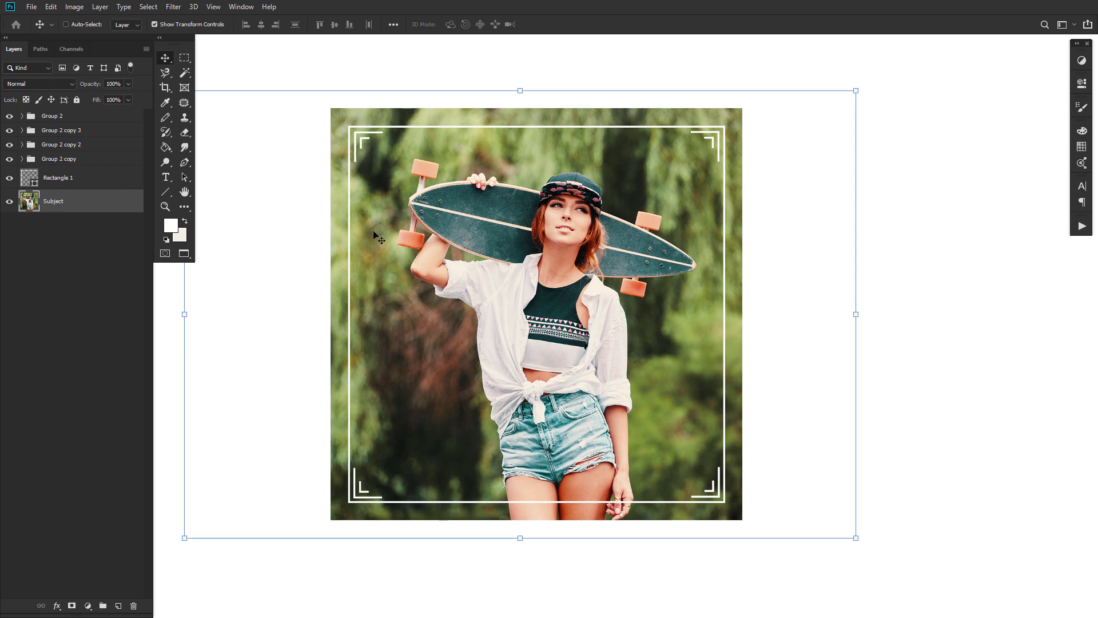
{"action": "left_click", "coordinate": [119, 606]}
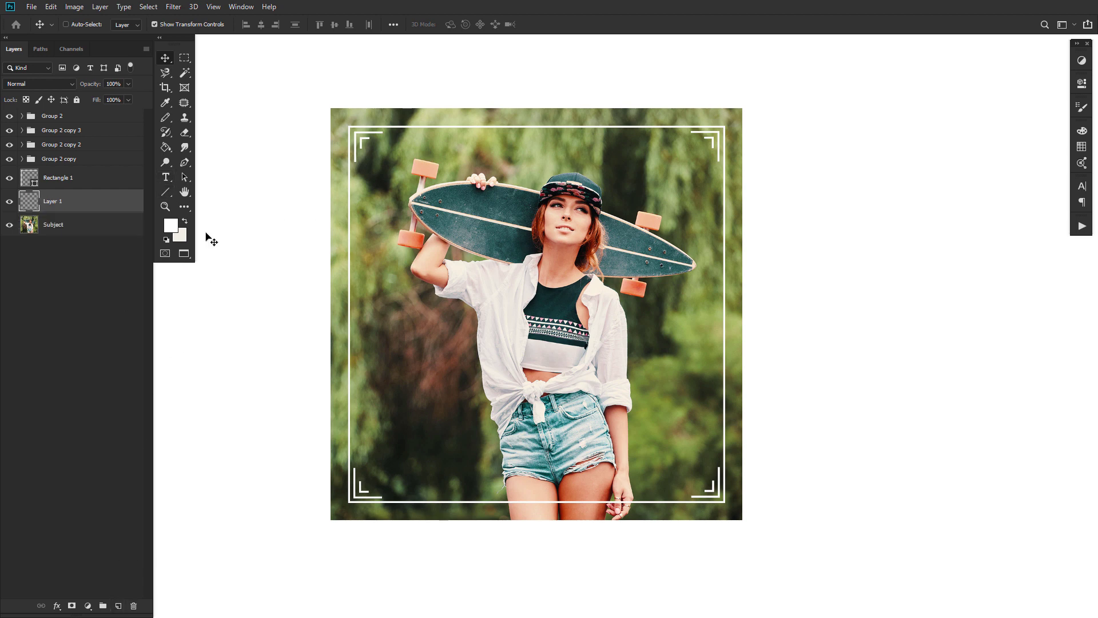
- Draw a rectangle about 935 × 286 px across the lower part of the photo, filled with dark teal #10292a
{"action": "left_click", "coordinate": [165, 192]}
{"action": "left_click", "coordinate": [220, 190]}
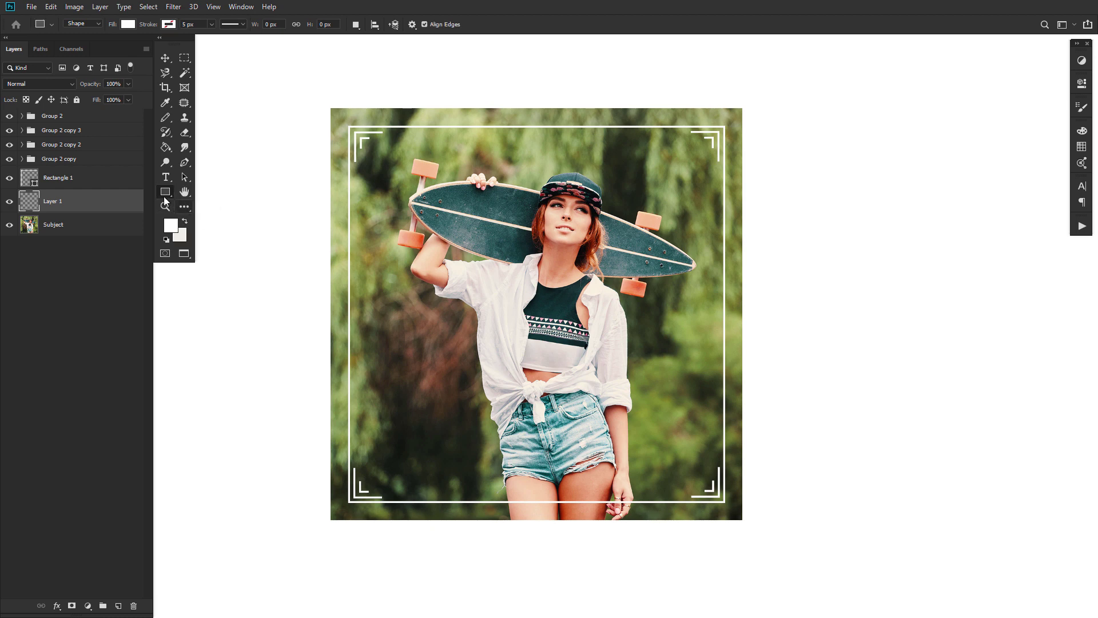
{"action": "left_click", "coordinate": [128, 25]}
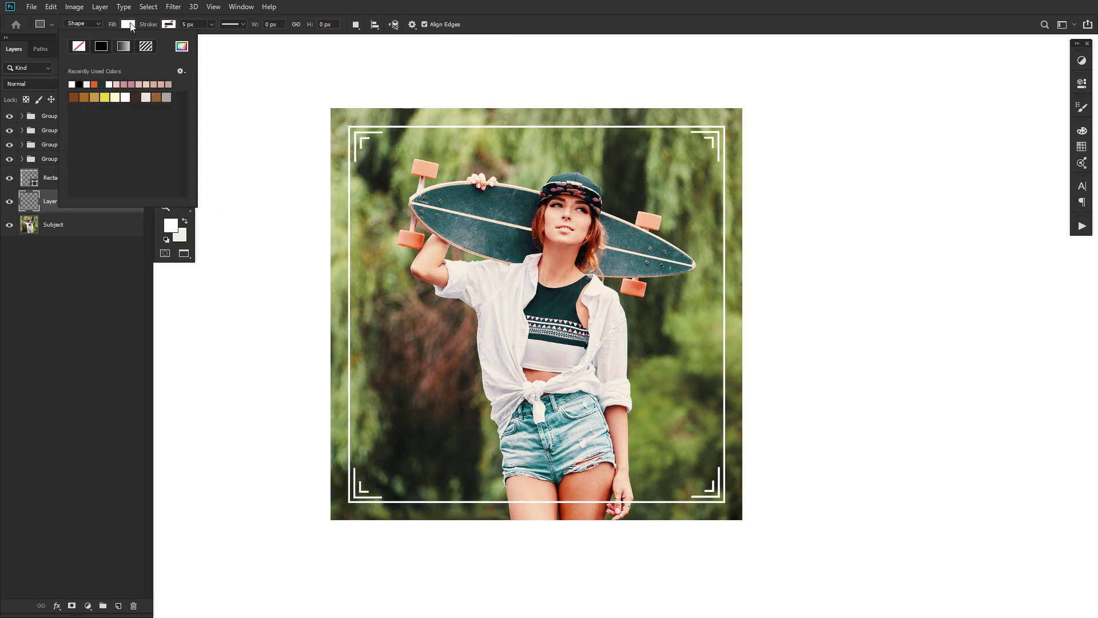
{"action": "left_click", "coordinate": [182, 46]}
{"action": "left_click", "coordinate": [507, 200]}
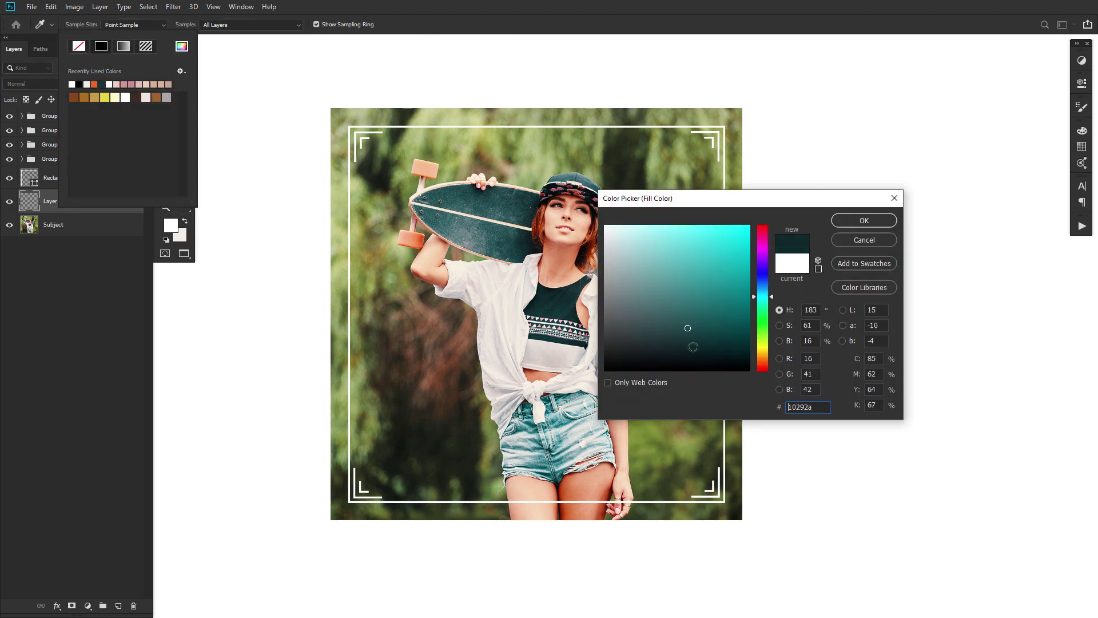
{"action": "left_click", "coordinate": [863, 221]}
{"action": "left_click_drag", "start_coordinate": [365, 387], "coordinate": [720, 498]}
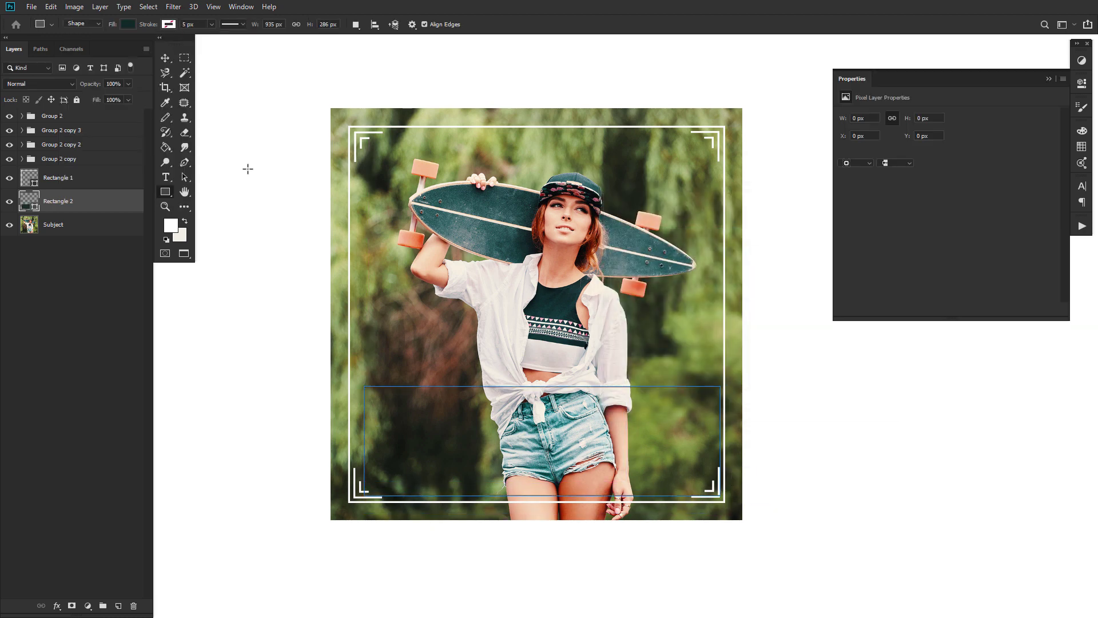
- Fit the dark rectangle to the border's bottom and sides, about 990 px wide, and lower its top edge slightly
{"action": "key", "text": "v"}
{"action": "left_click_drag", "start_coordinate": [493, 458], "coordinate": [503, 456]}
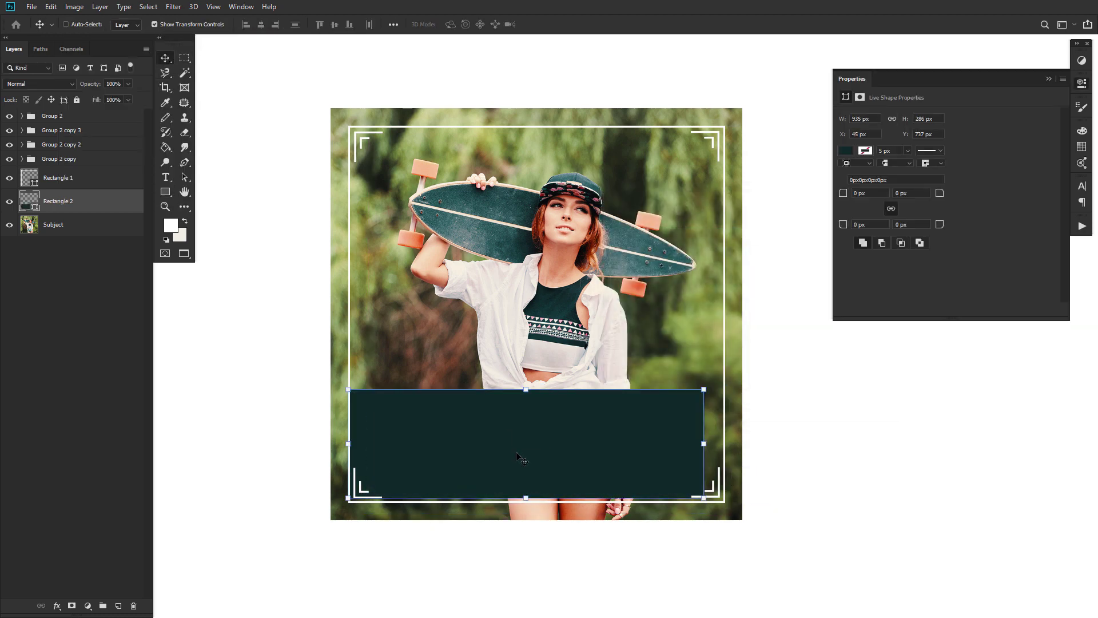
{"action": "left_click_drag", "start_coordinate": [704, 443], "coordinate": [725, 443]}
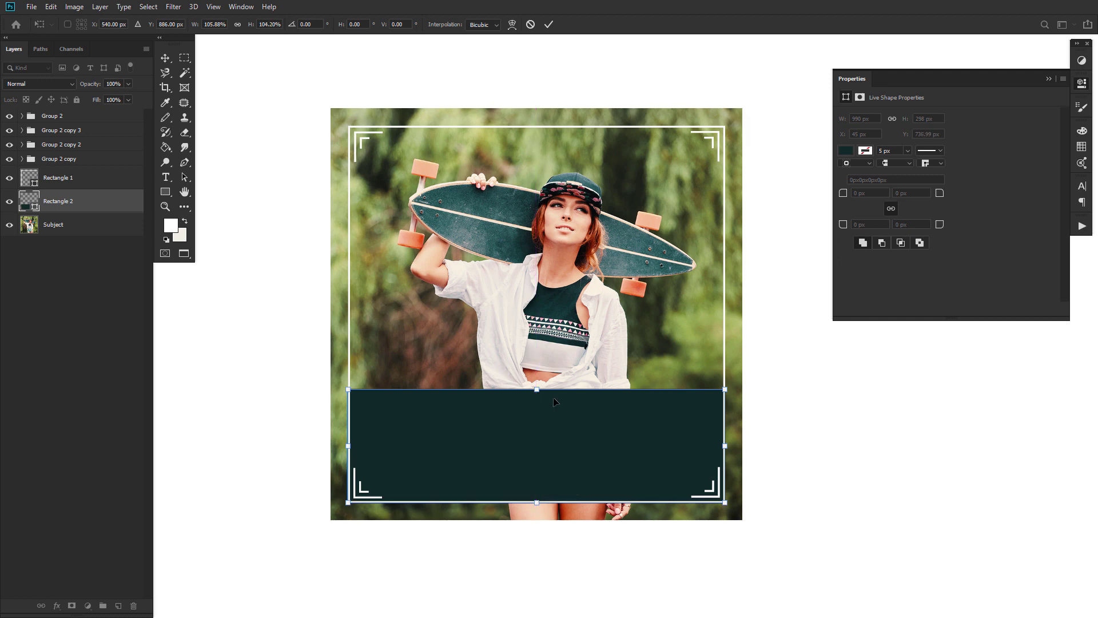
{"action": "left_click_drag", "start_coordinate": [534, 389], "coordinate": [535, 404]}
{"action": "left_click", "coordinate": [1082, 84]}
{"action": "left_click", "coordinate": [548, 24]}
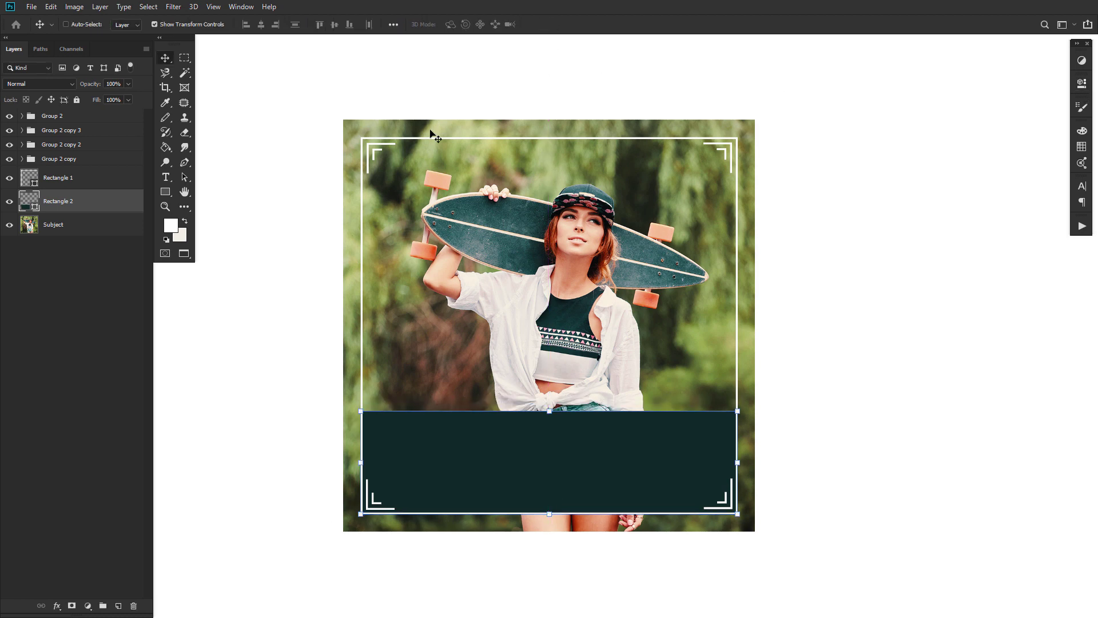
- Add a layer above the dark panel and draw an orange rectangle about 898 × 102 px across the photo's middle
{"action": "left_click", "coordinate": [119, 605]}
{"action": "left_click", "coordinate": [166, 192]}
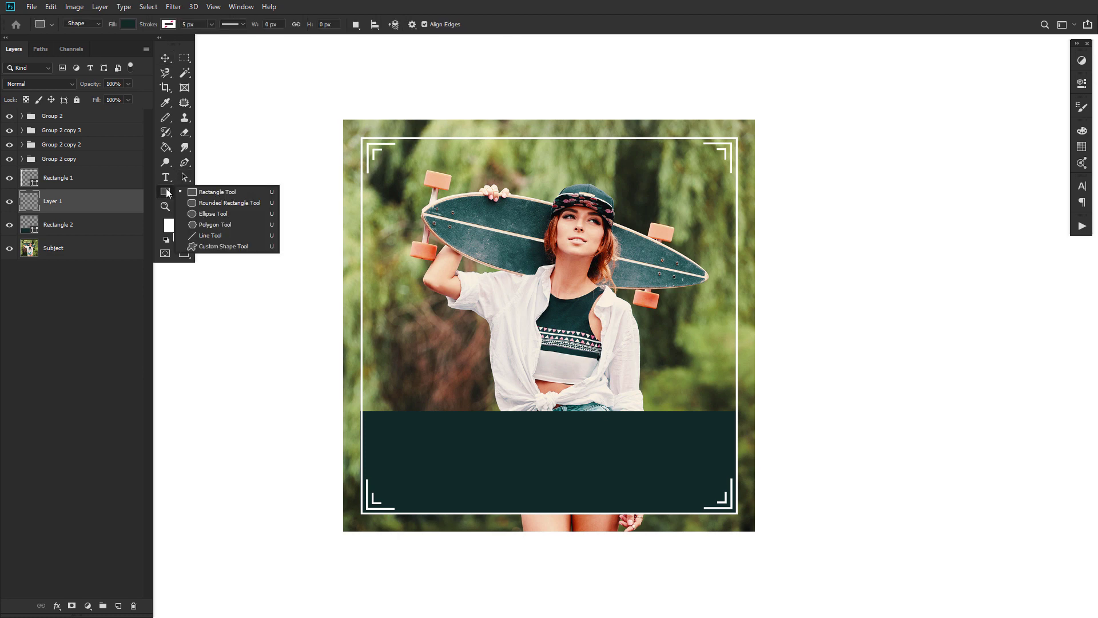
{"action": "left_click", "coordinate": [206, 192]}
{"action": "left_click", "coordinate": [127, 24]}
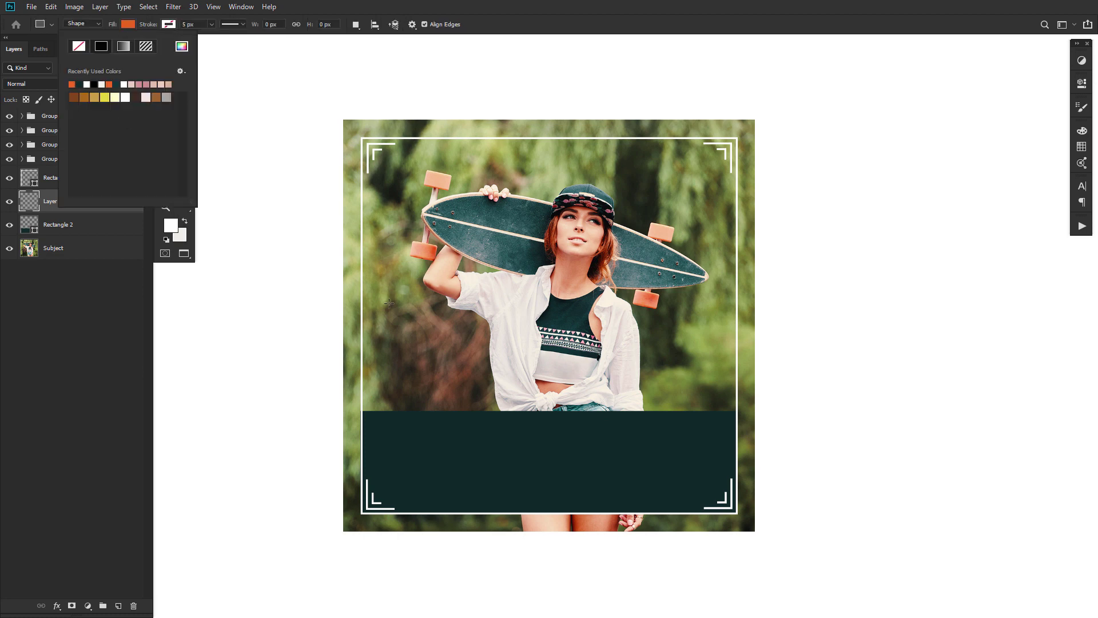
{"action": "left_click_drag", "start_coordinate": [377, 322], "coordinate": [720, 360]}
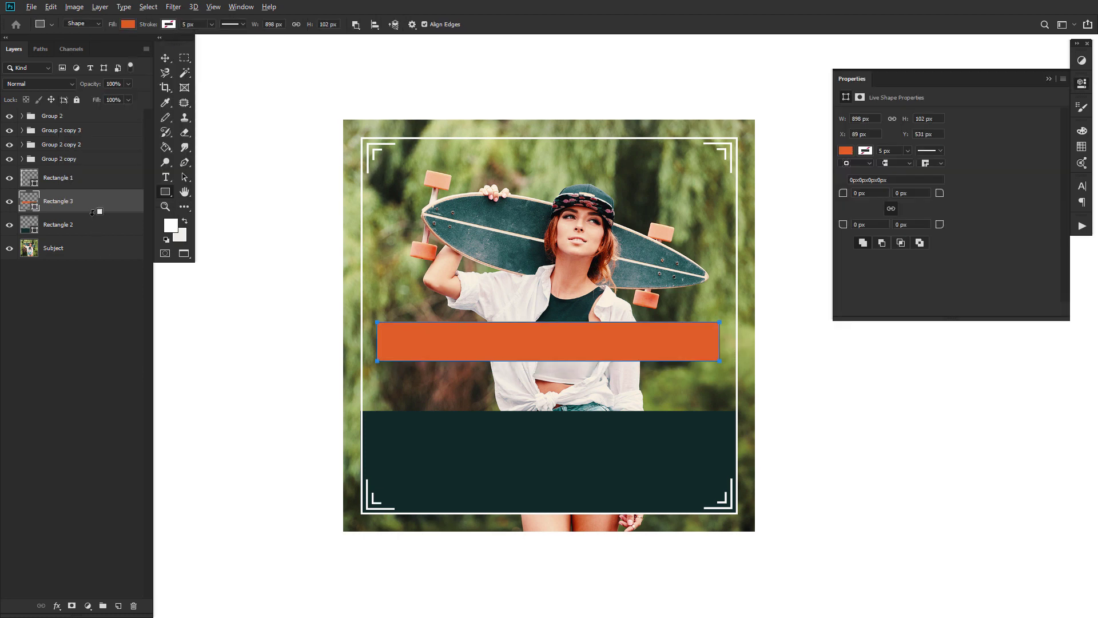
- Clip the orange rectangle to the dark panel and move it onto the panel's lower part
{"action": "left_click", "coordinate": [93, 213], "text": "alt"}
{"action": "key", "text": "v"}
{"action": "left_click_drag", "start_coordinate": [503, 336], "coordinate": [499, 479]}
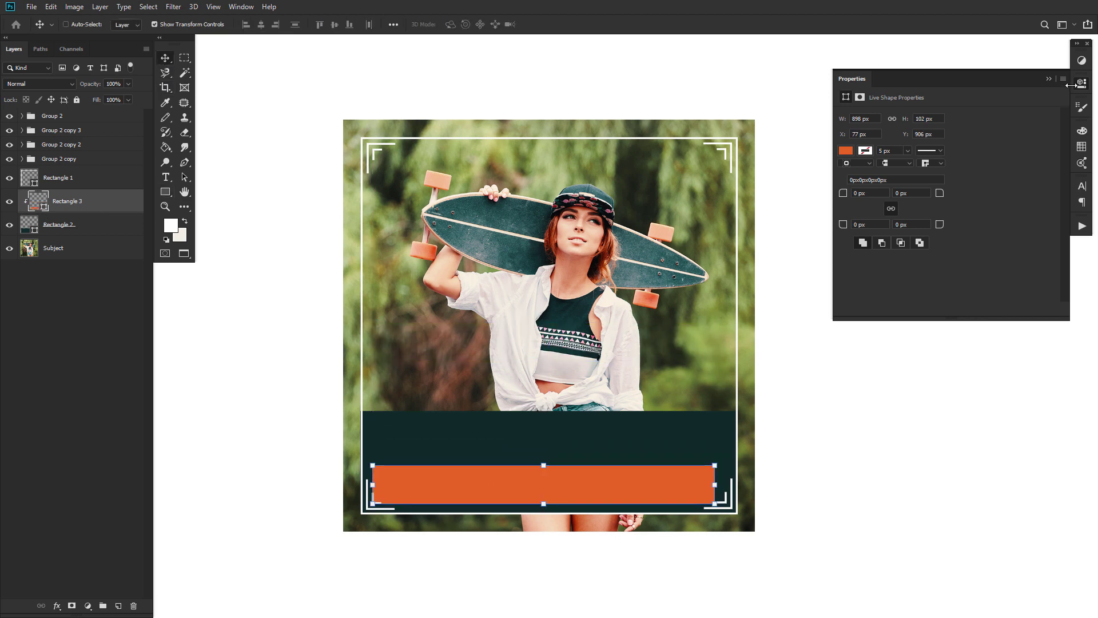
{"action": "left_click", "coordinate": [1081, 84]}
- Stretch the orange rectangle past both sides of the border and reshape it into a thinner strip along the dark panel's bottom
{"action": "left_click_drag", "start_coordinate": [374, 485], "coordinate": [343, 485]}
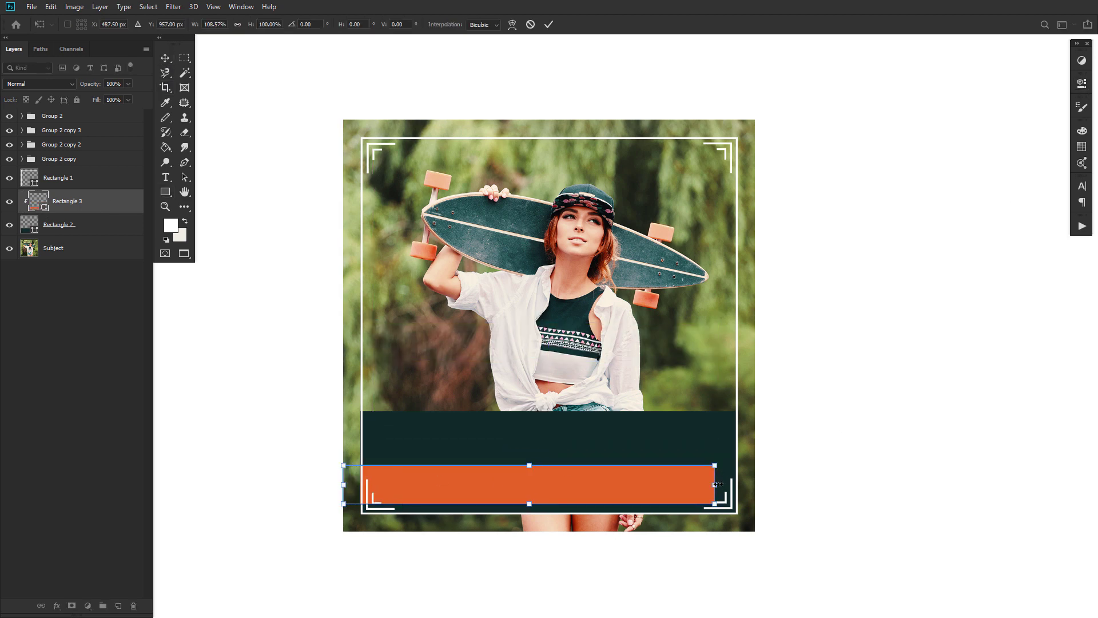
{"action": "left_click_drag", "start_coordinate": [715, 485], "coordinate": [745, 485]}
{"action": "mouse_move", "coordinate": [546, 504]}
{"action": "left_mouse_down"}
{"action": "mouse_move", "coordinate": [547, 516]}
{"action": "mouse_move", "coordinate": [549, 495]}
{"action": "mouse_move", "coordinate": [573, 502]}
{"action": "mouse_move", "coordinate": [548, 486]}
{"action": "left_mouse_up"}
{"action": "key", "text": "Return"}
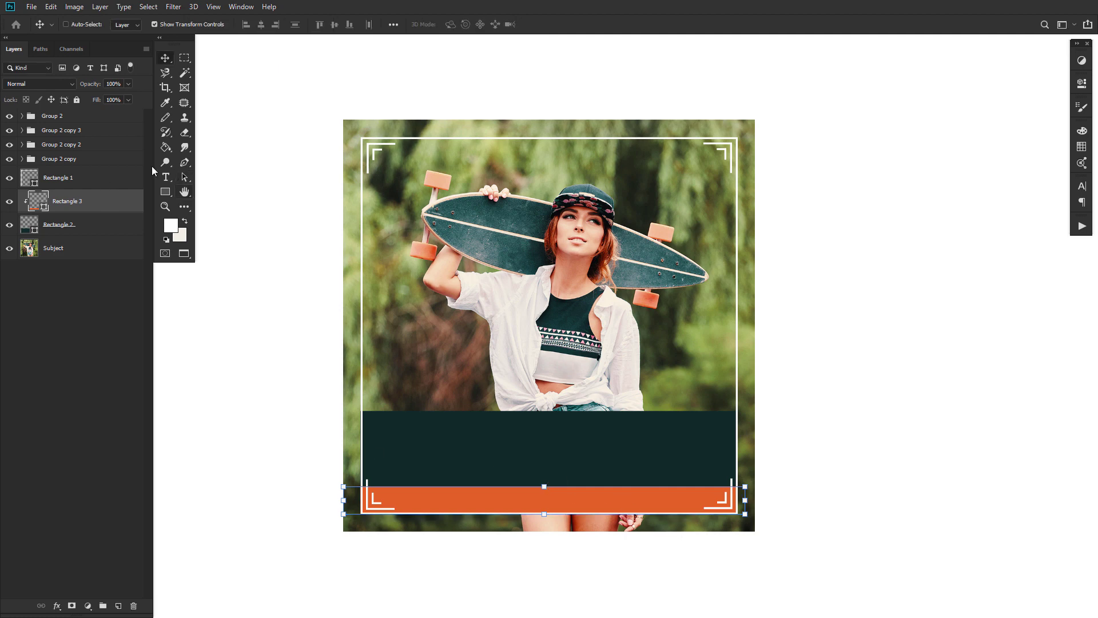
- Add the headline text "FLASH SALE!" in white Butler Black at 58 pt over the photo
{"action": "left_click", "coordinate": [166, 178]}
{"action": "left_click", "coordinate": [165, 24]}
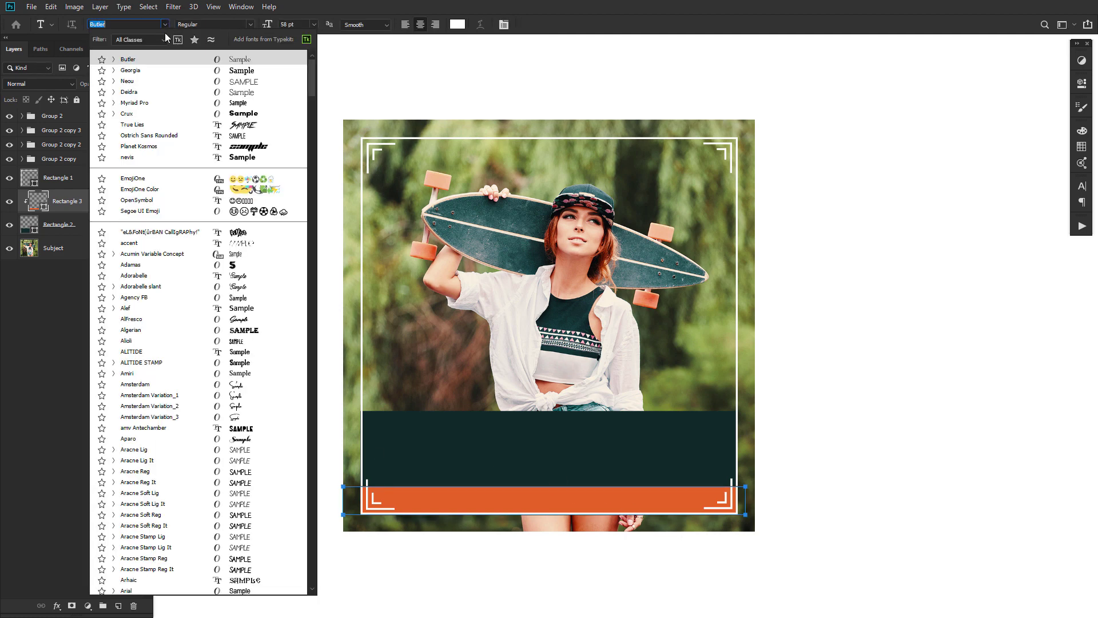
{"action": "key", "text": "Escape"}
{"action": "left_click", "coordinate": [250, 24]}
{"action": "left_click", "coordinate": [229, 94]}
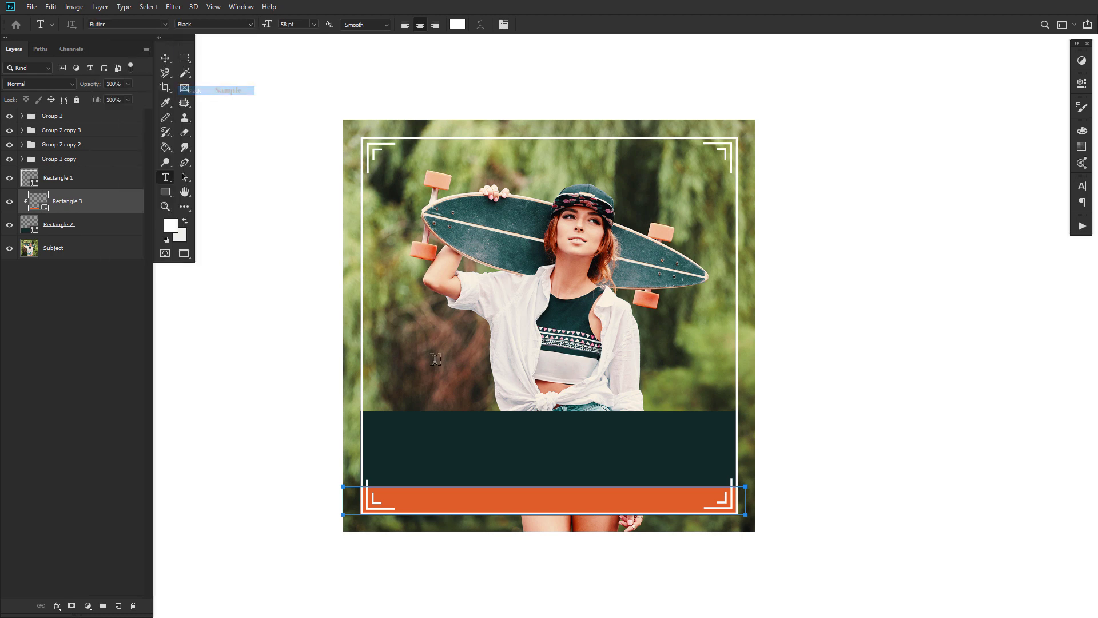
{"action": "left_click", "coordinate": [440, 358]}
{"action": "type", "text": "FL"}
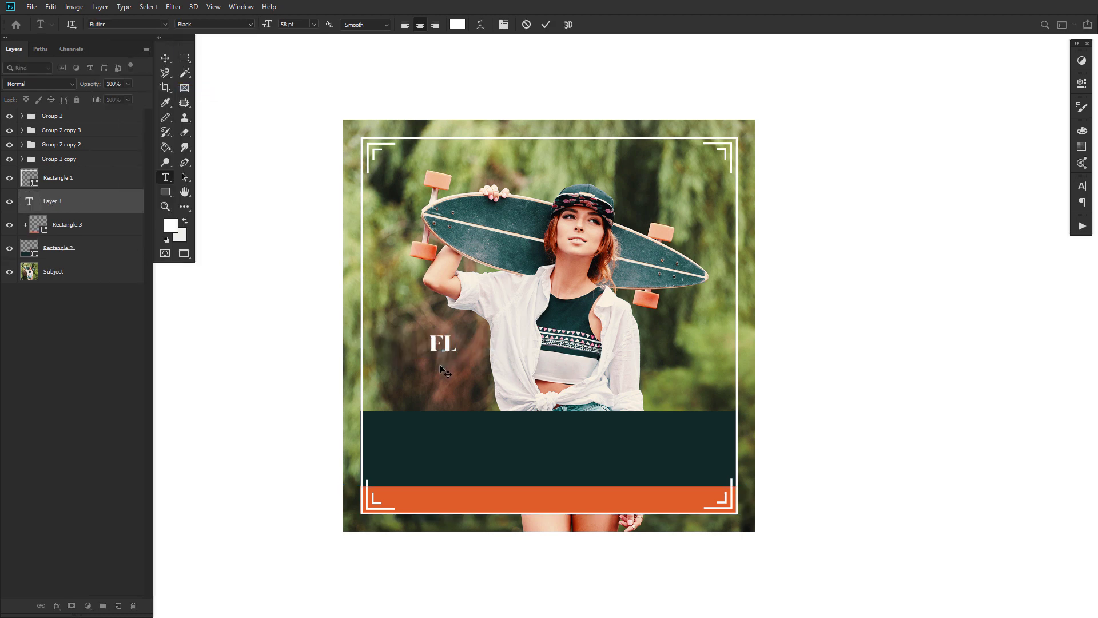
{"action": "type", "text": "ASH"}
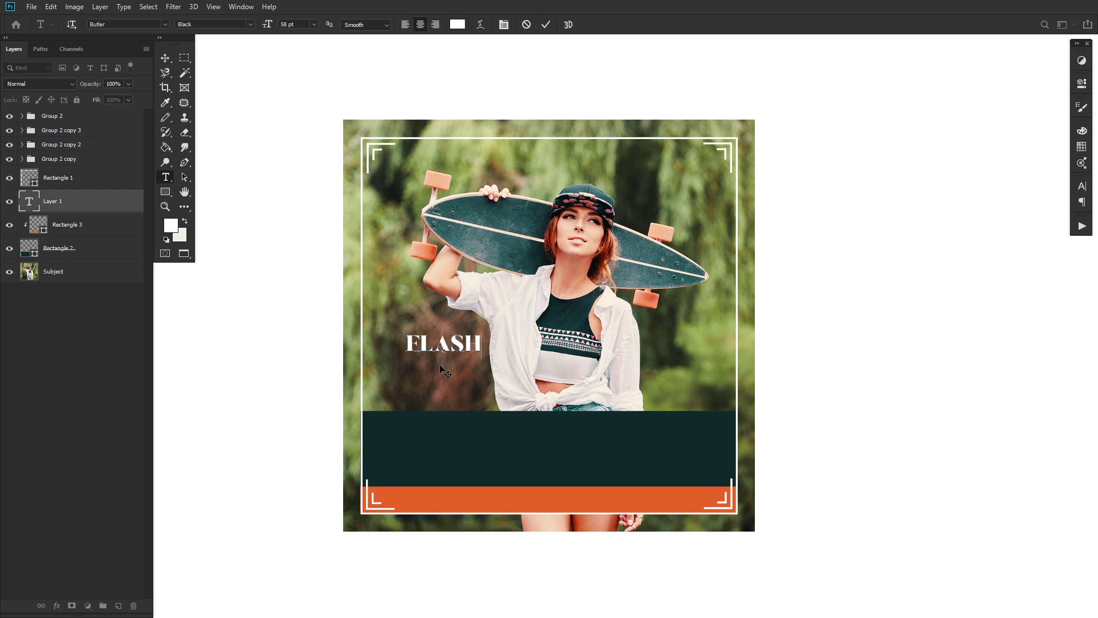
{"action": "type", "text": " SALE"}
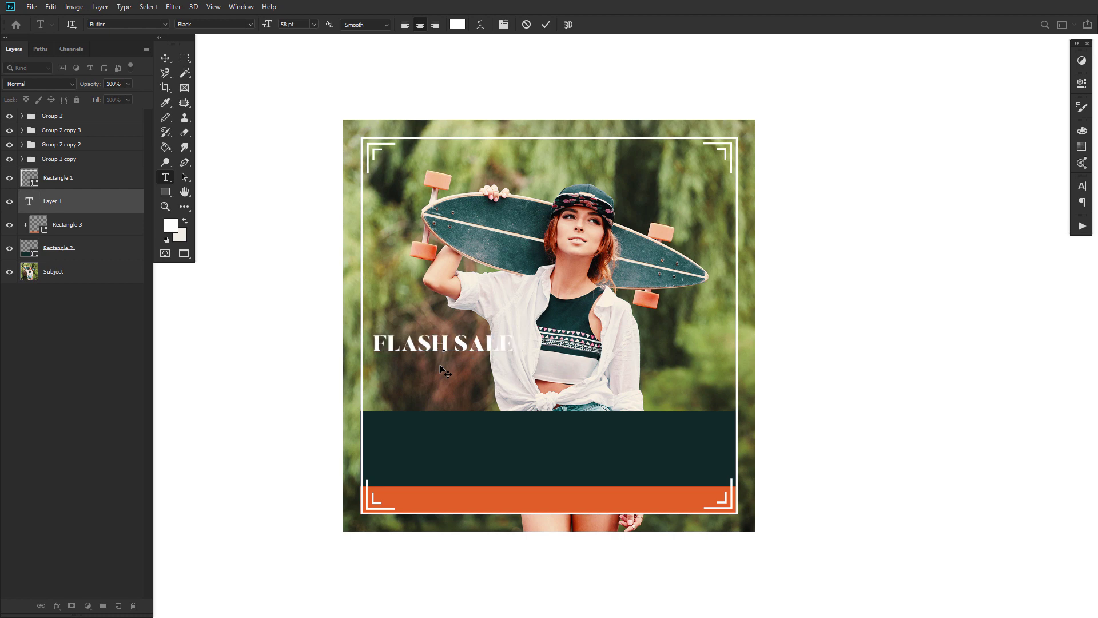
{"action": "type", "text": "!"}
- Move the "FLASH SALE!" headline onto the dark panel, enlarge it to about 140%, and centre it near the panel's top
{"action": "left_click", "coordinate": [164, 58]}
{"action": "left_click_drag", "start_coordinate": [474, 346], "coordinate": [651, 456]}
{"action": "key", "text": "ctrl+t"}
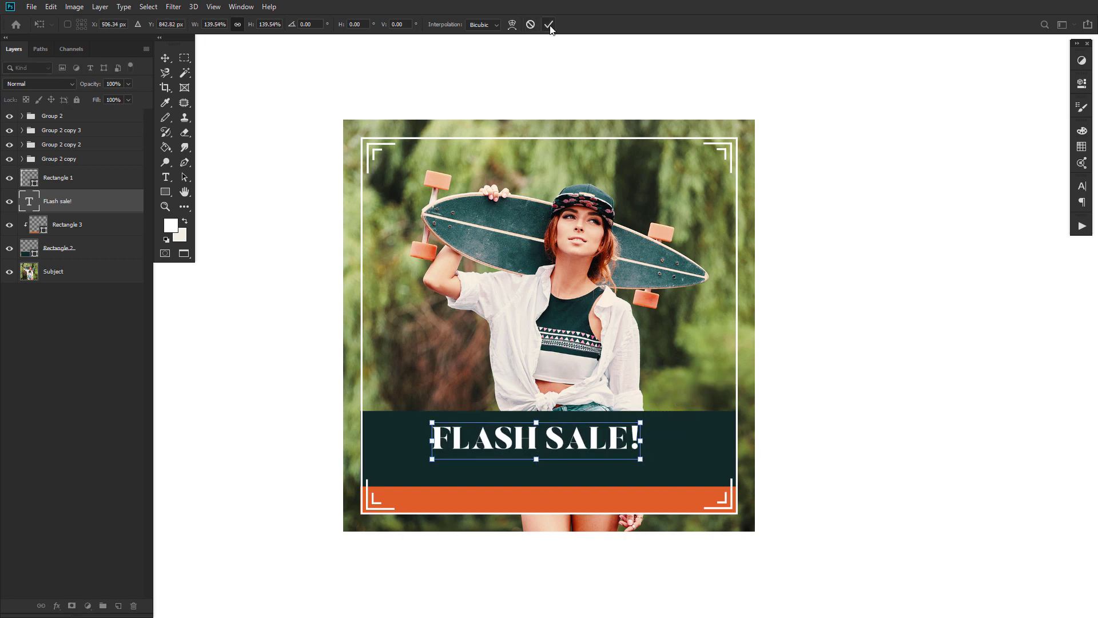
{"action": "left_click", "coordinate": [548, 24]}
{"action": "left_click_drag", "start_coordinate": [564, 438], "coordinate": [576, 433]}
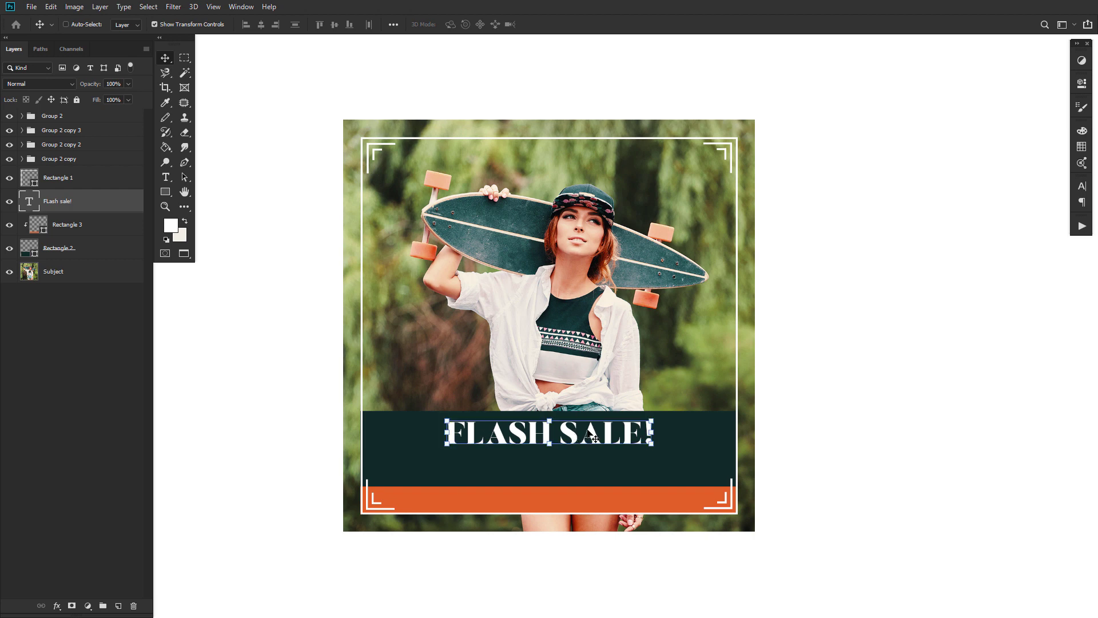
- Add the text line "15% OFF AL TOPS AND HATS" and place it below the headline on the dark panel
{"action": "left_click", "coordinate": [166, 176]}
{"action": "left_click", "coordinate": [441, 342]}
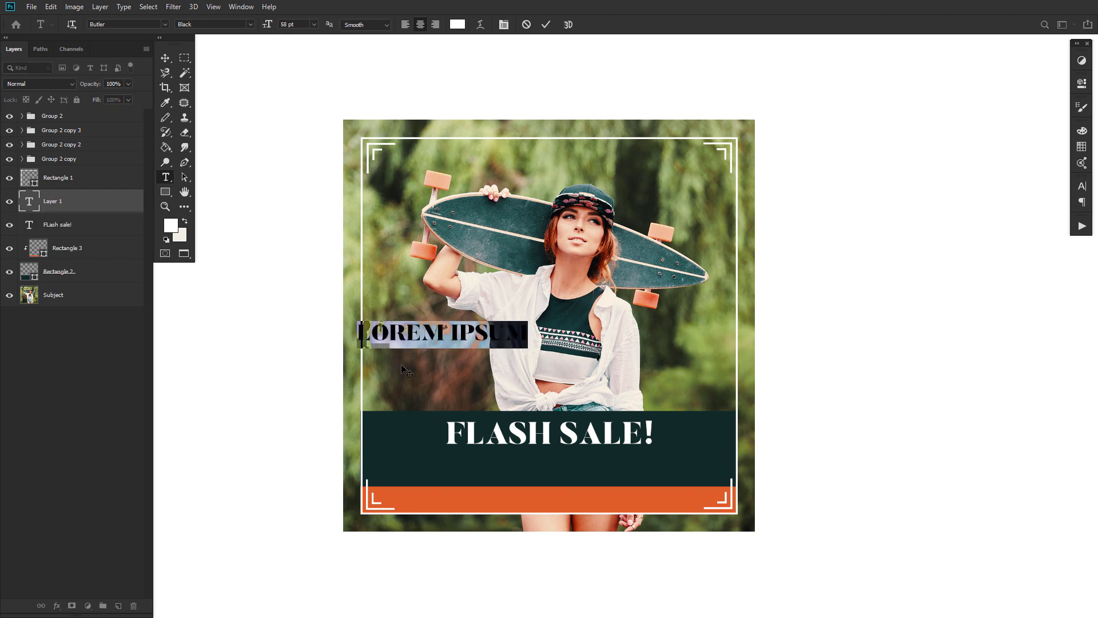
{"action": "type", "text": "15% OFF AL T"}
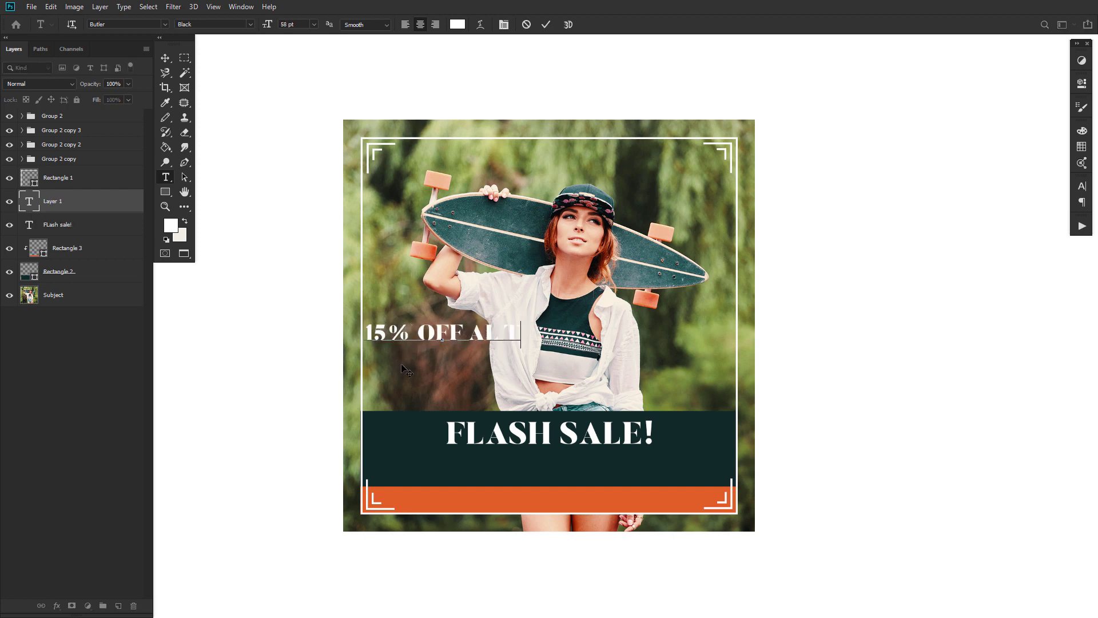
{"action": "type", "text": "OPS AXd hats"}
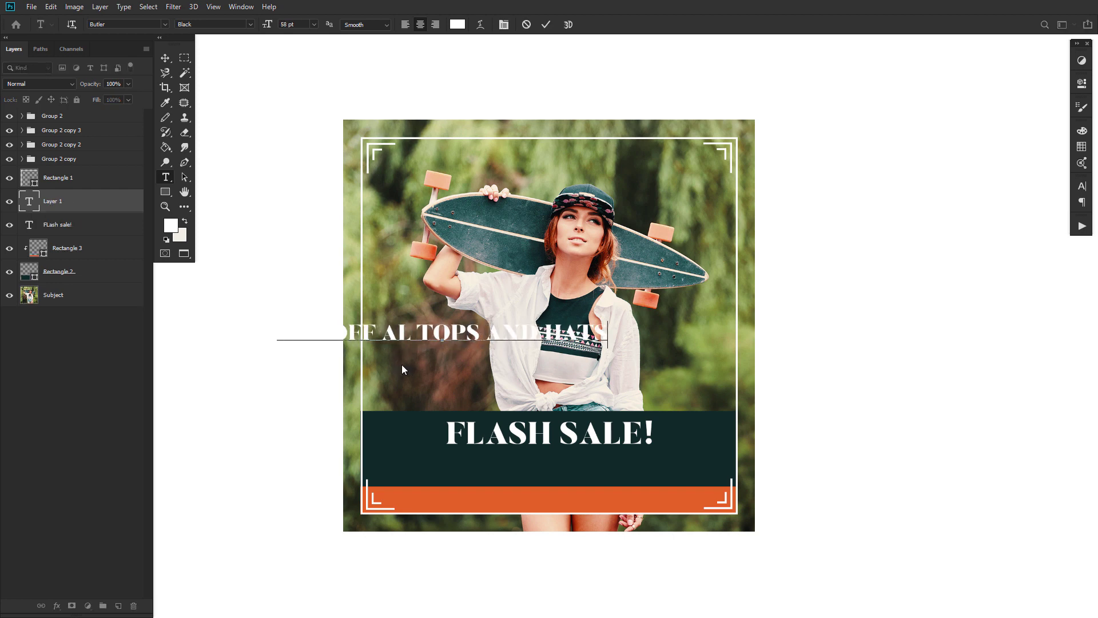
{"action": "left_click", "coordinate": [546, 25]}
{"action": "key", "text": "v"}
{"action": "left_click_drag", "start_coordinate": [455, 331], "coordinate": [562, 463]}
- Change the discount line's font to Georgia and correct "AL" to "ALL"
{"action": "double_click", "coordinate": [562, 464]}
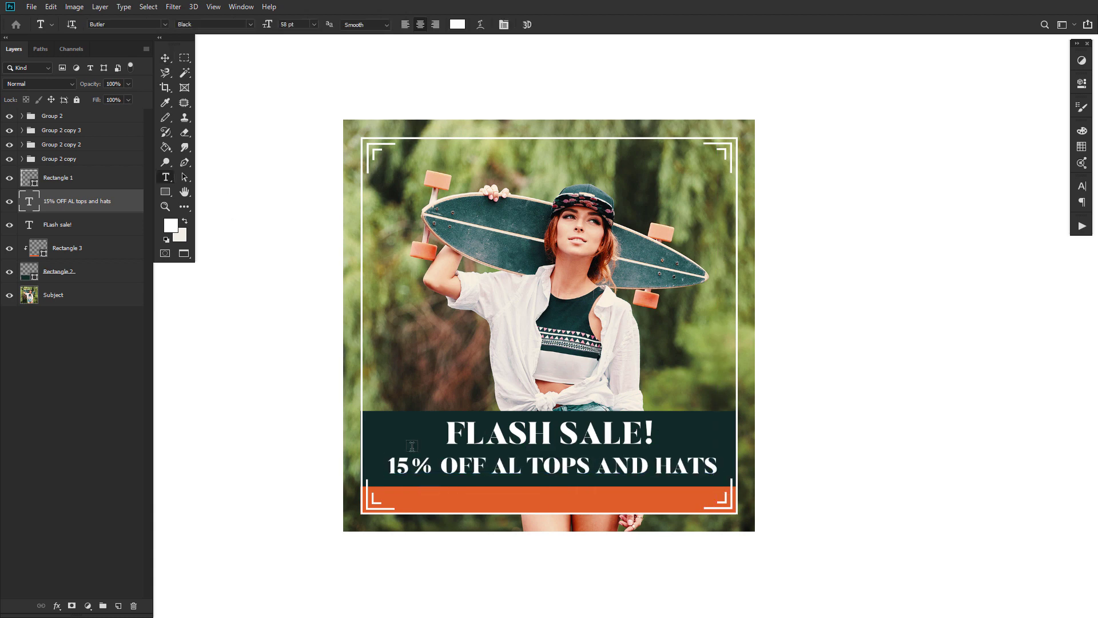
{"action": "left_click", "coordinate": [165, 24]}
{"action": "left_click", "coordinate": [188, 78]}
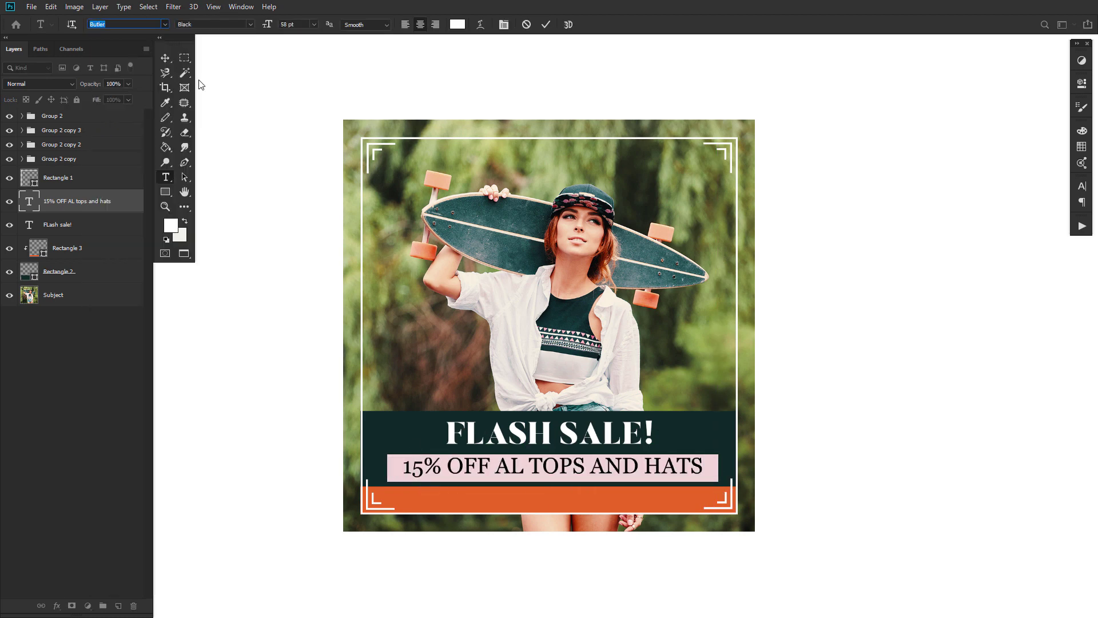
{"action": "left_click", "coordinate": [520, 470]}
{"action": "type", "text": "l"}
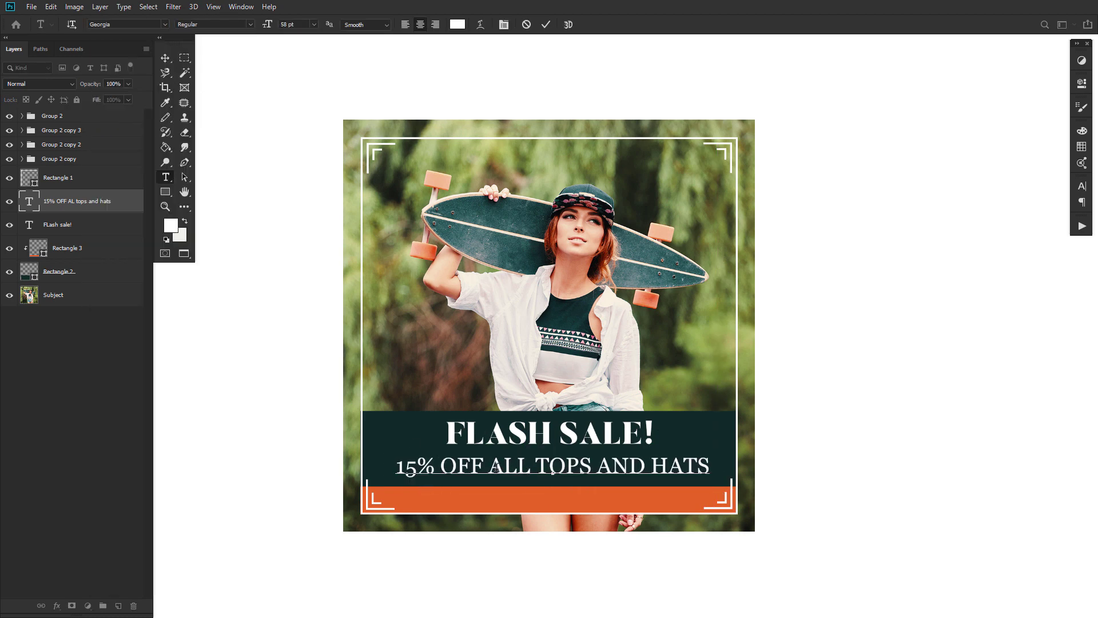
{"action": "left_click", "coordinate": [546, 24]}
- Scale the discount line down and centre it beneath the "FLASH SALE!" headline
{"action": "key", "text": "v"}
{"action": "key", "text": "ctrl+t"}
{"action": "left_click_drag", "start_coordinate": [710, 454], "coordinate": [664, 447]}
{"action": "left_click", "coordinate": [549, 24]}
{"action": "left_click_drag", "start_coordinate": [571, 466], "coordinate": [596, 465]}
{"action": "left_click_drag", "start_coordinate": [495, 464], "coordinate": [493, 463]}
{"action": "left_click_drag", "start_coordinate": [627, 464], "coordinate": [615, 465]}
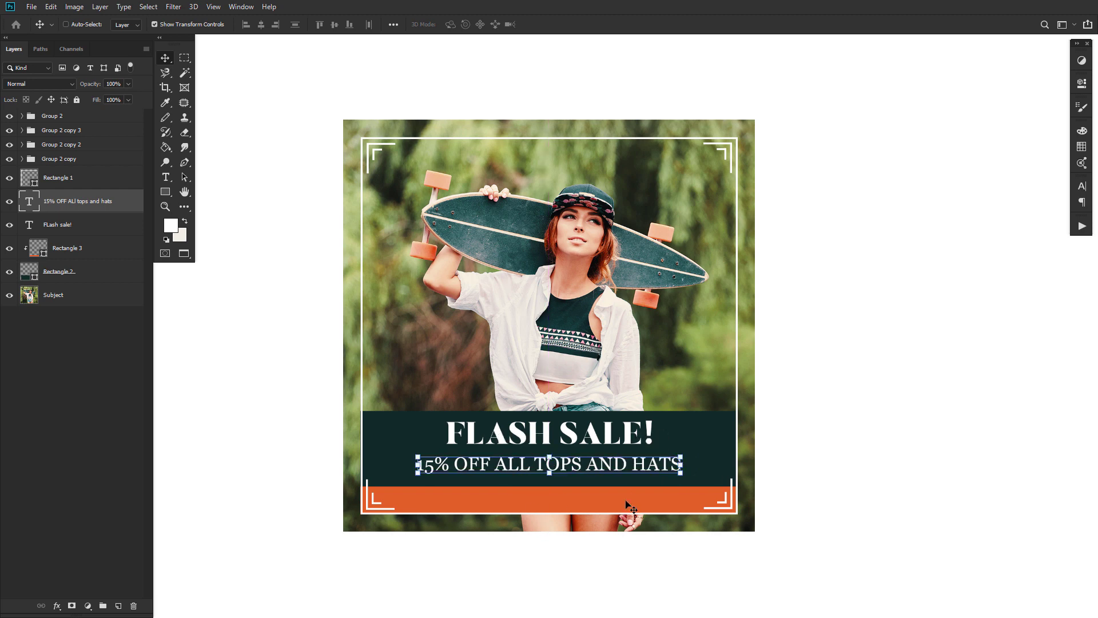
- Add the text "CODE: SUMMERTIME" in white Georgia Regular at 58 pt over the photo
{"action": "key", "text": "t"}
{"action": "left_click", "coordinate": [428, 359]}
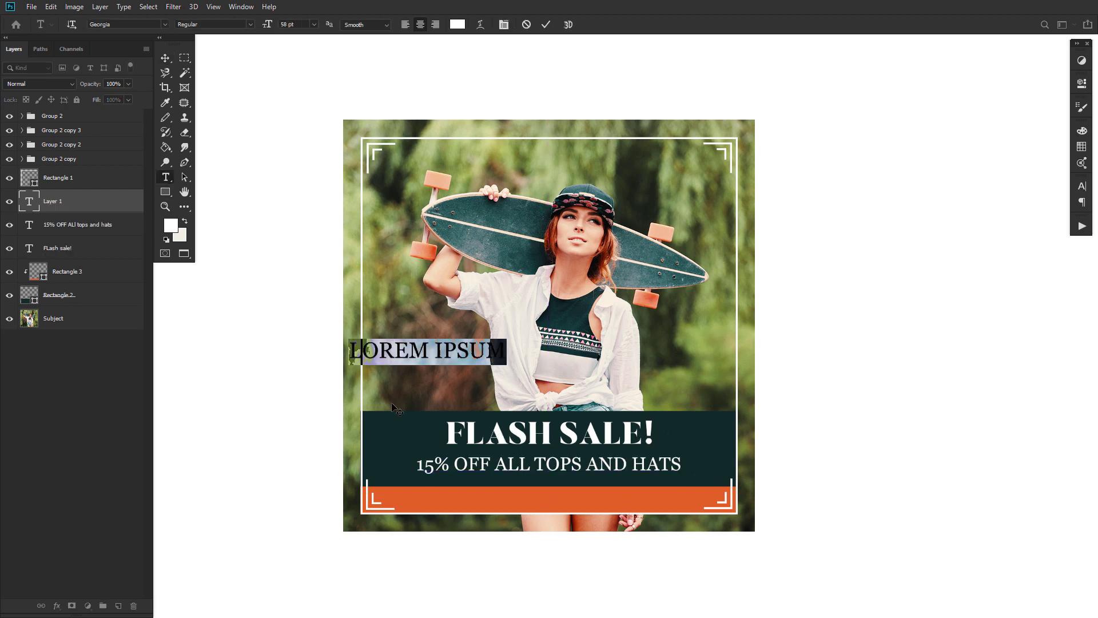
{"action": "type", "text": "CODEL"}
{"action": "key", "text": "BackSpace"}
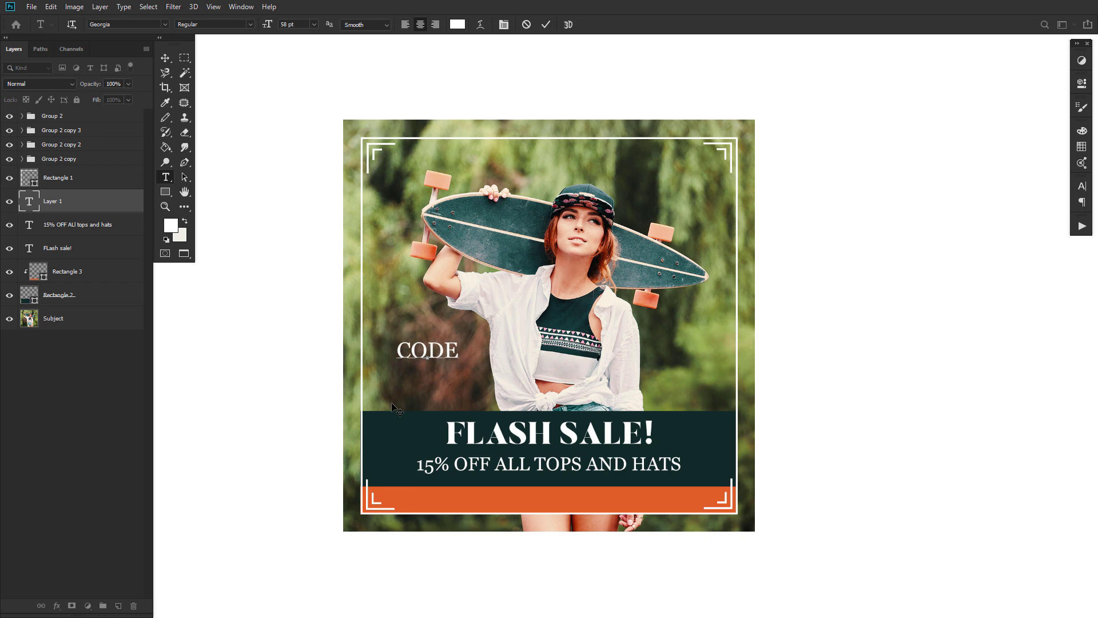
{"action": "type", "text": ": SUMMERTIME"}
{"action": "left_click", "coordinate": [546, 24]}
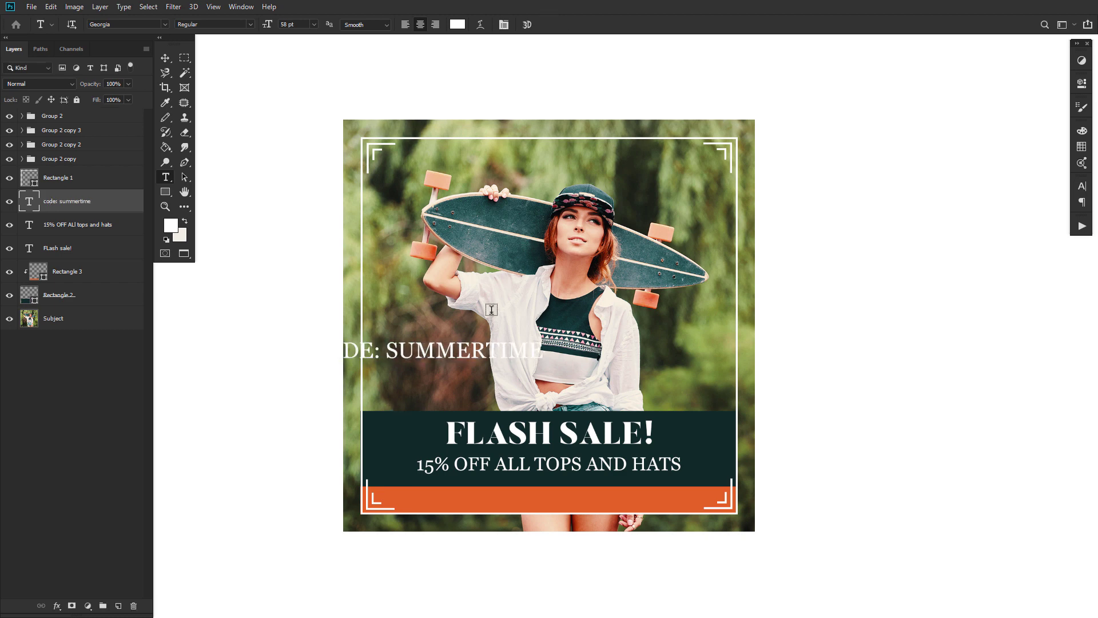
- Scale the "CODE: SUMMERTIME" text down and centre it inside the orange strip
{"action": "key", "text": "ctrl+t"}
{"action": "left_click_drag", "start_coordinate": [540, 361], "coordinate": [579, 498]}
{"action": "key", "text": "Return"}
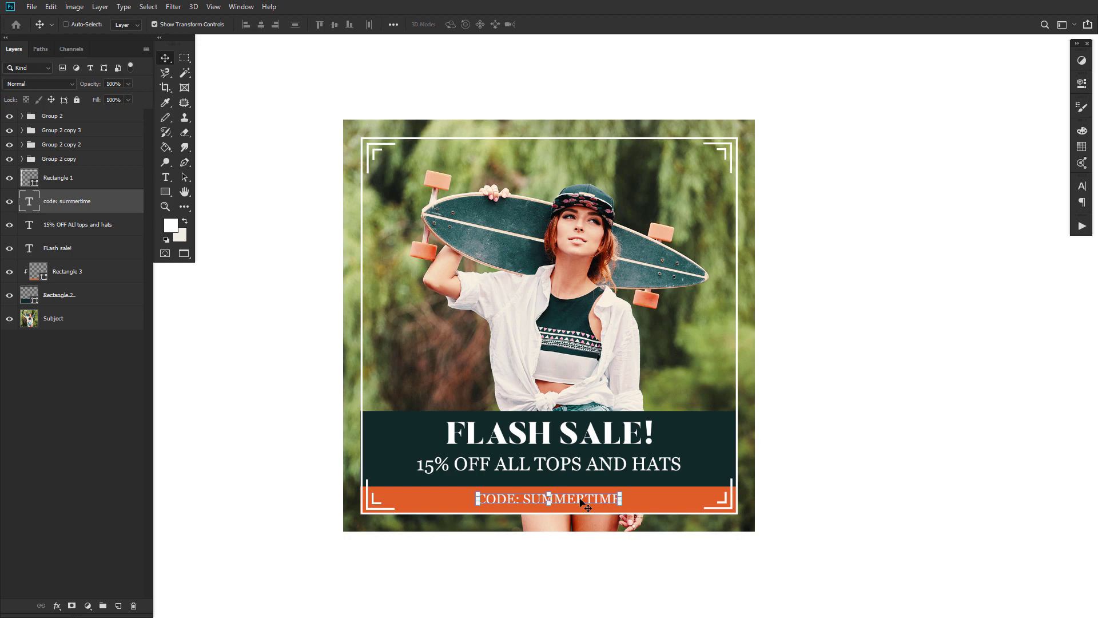
- Select the "15% OFF ALL TOPS AND HATS" layer alone and nudge the line slightly down
{"action": "left_click", "coordinate": [106, 248], "text": "shift"}
{"action": "left_click", "coordinate": [112, 206]}
{"action": "left_click", "coordinate": [110, 225]}
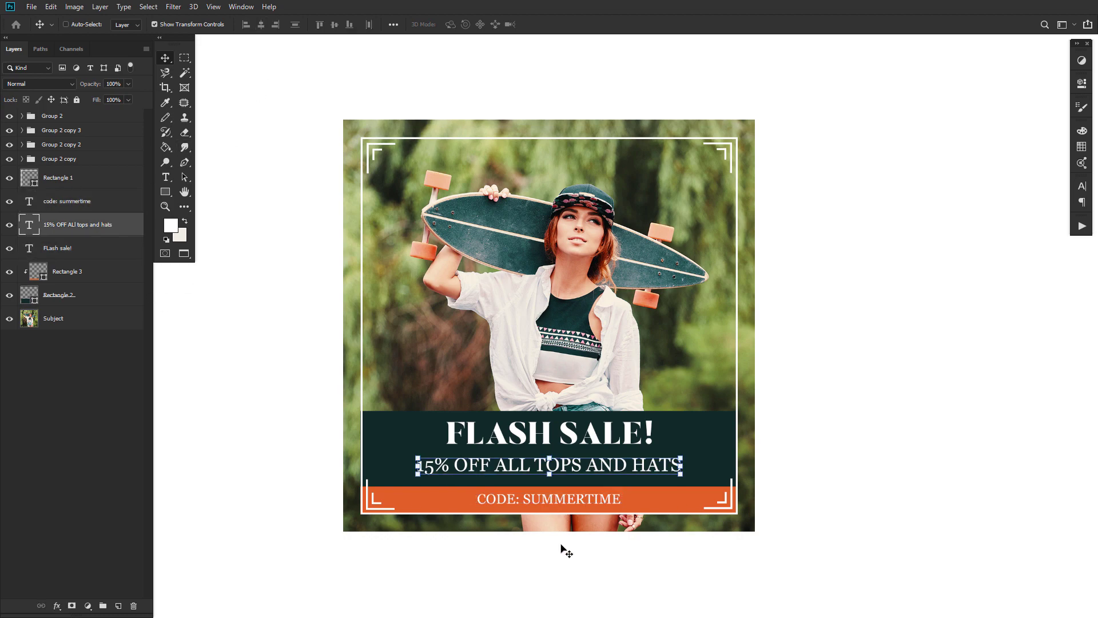